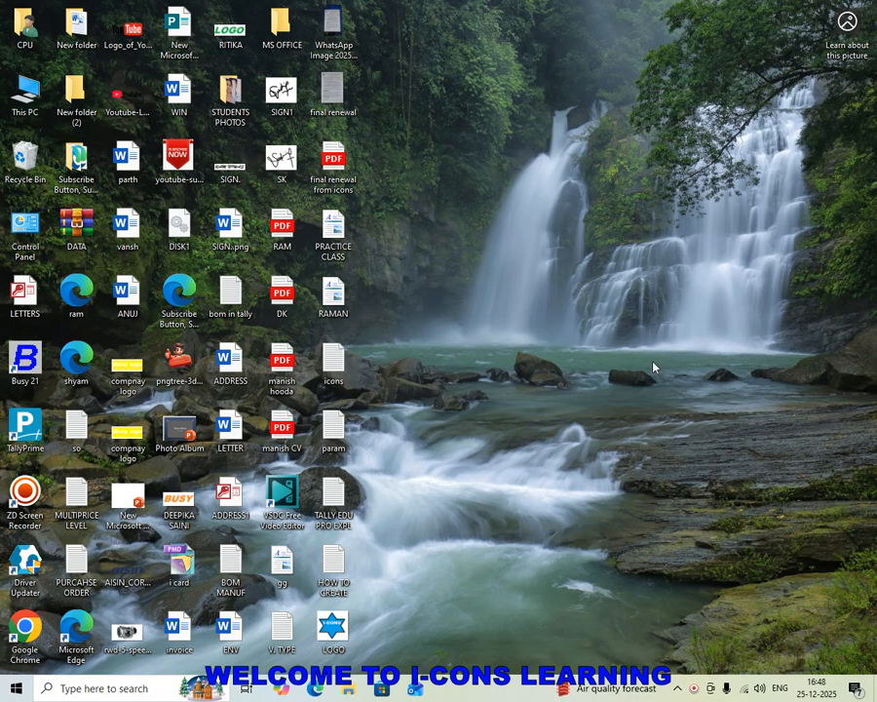
- Launch TallyPrime in educational mode and open a new sales voucher
double_click(27, 429)
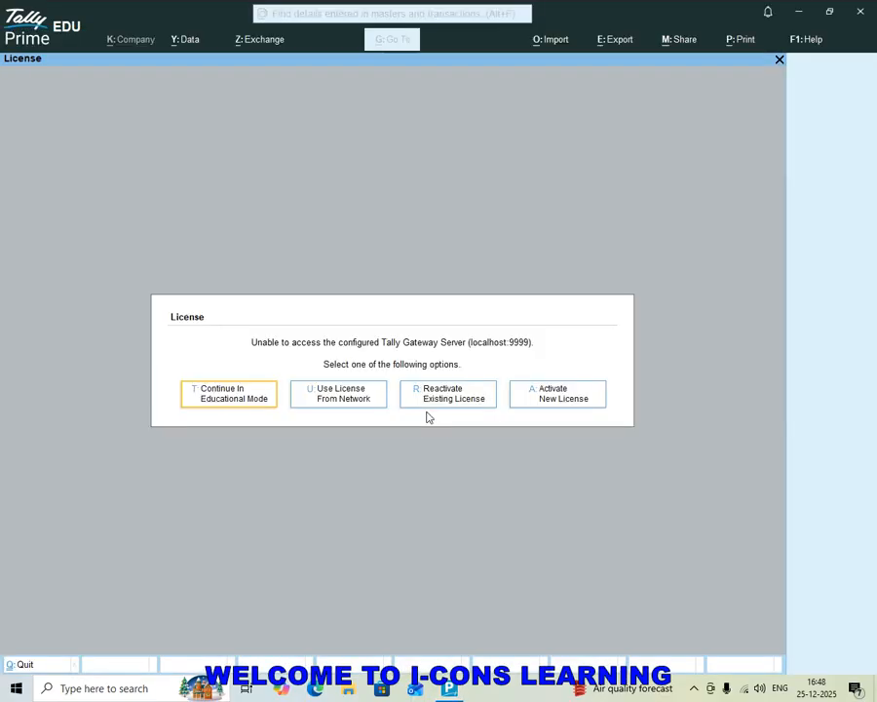
key(Return)
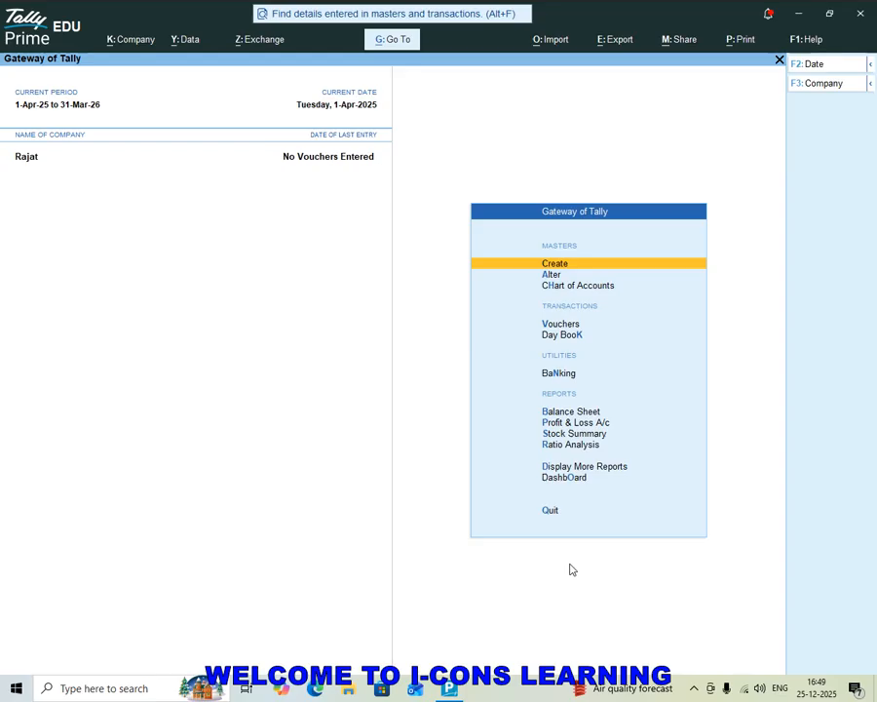
key(Down)
key(Down)
key(Down)
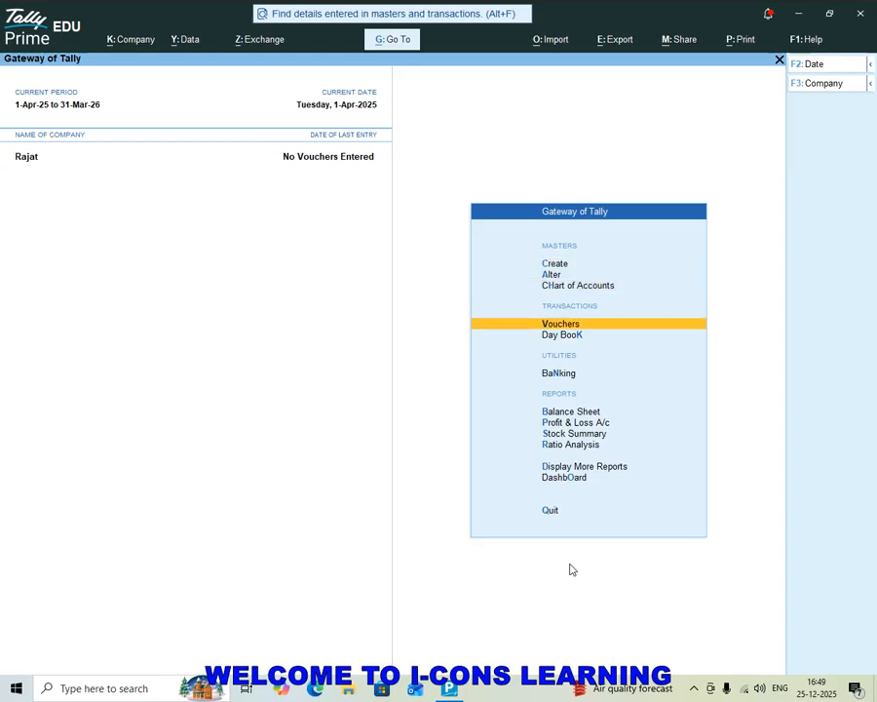
key(Return)
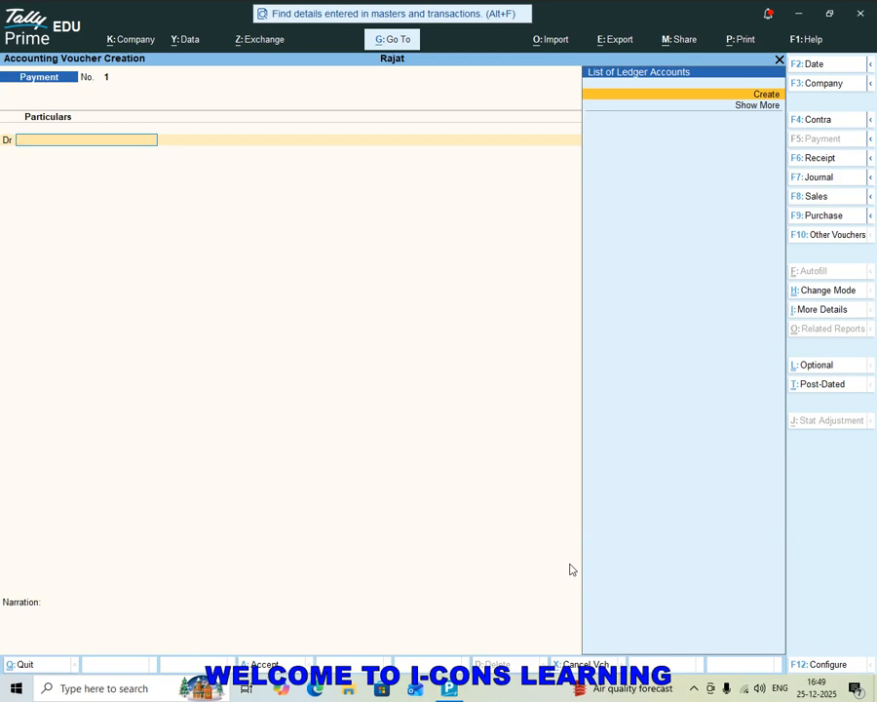
key(F8)
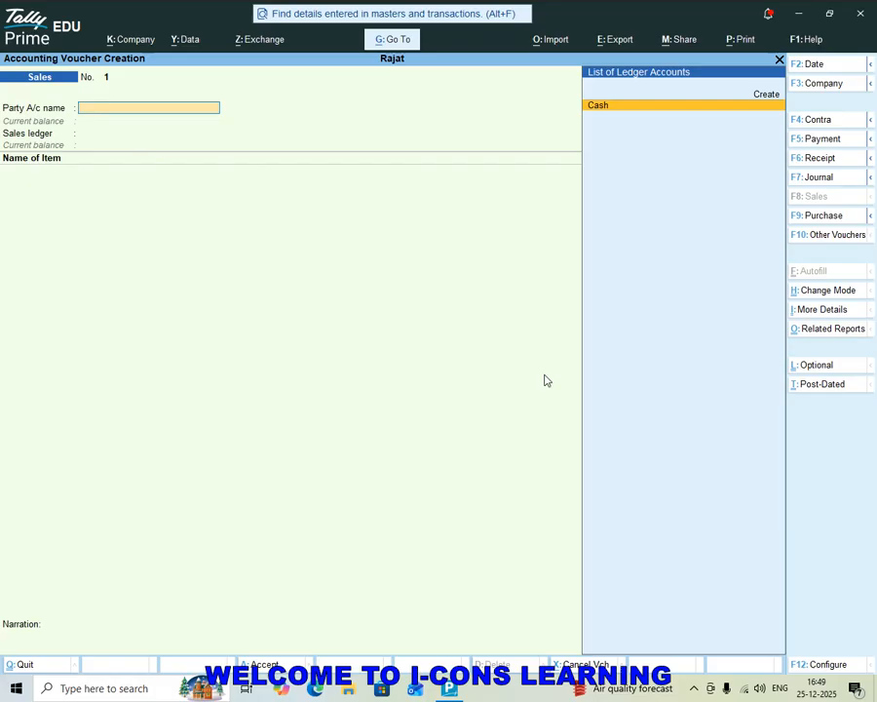
- Create the customer's ledger from the party account field, grouped under Sundry Debtors with bill-by-bill balances maintained
key(alt+c)
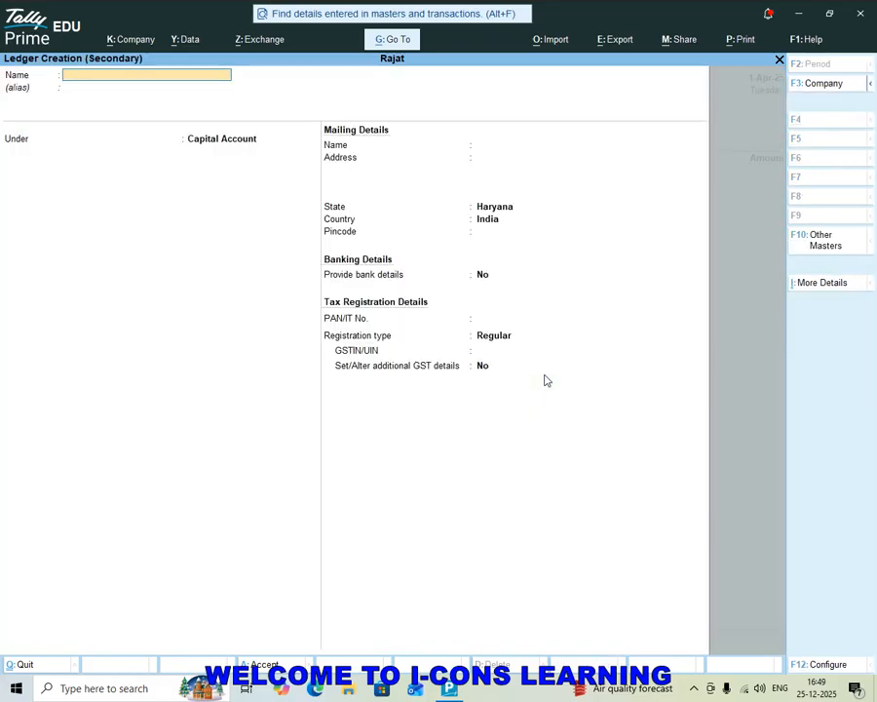
text(RAM)
key(Return)
key(Return)
text(S)
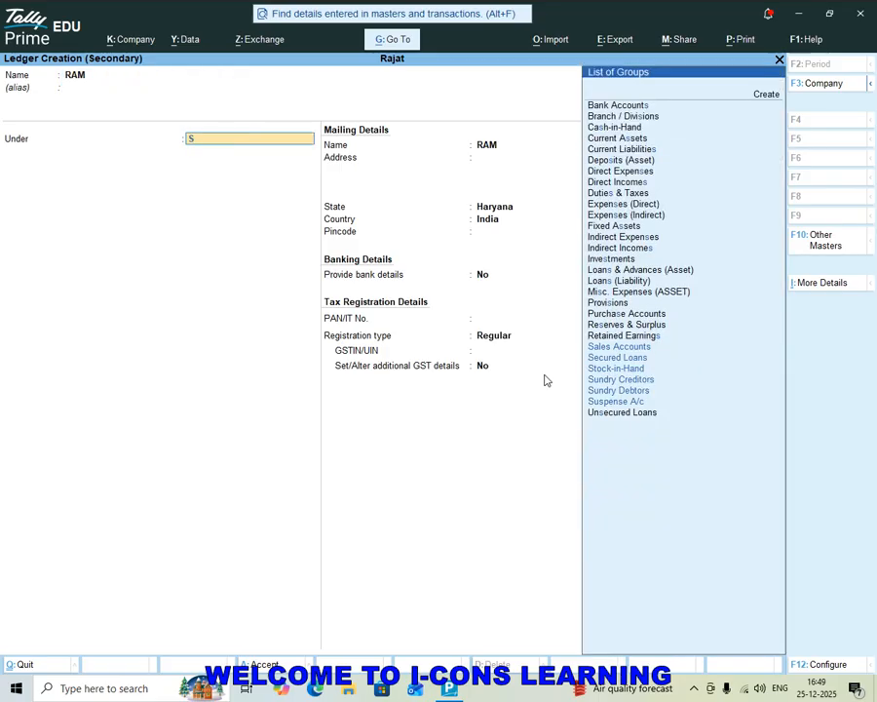
key(Down)
key(Down)
key(Down)
key(Down)
key(Return)
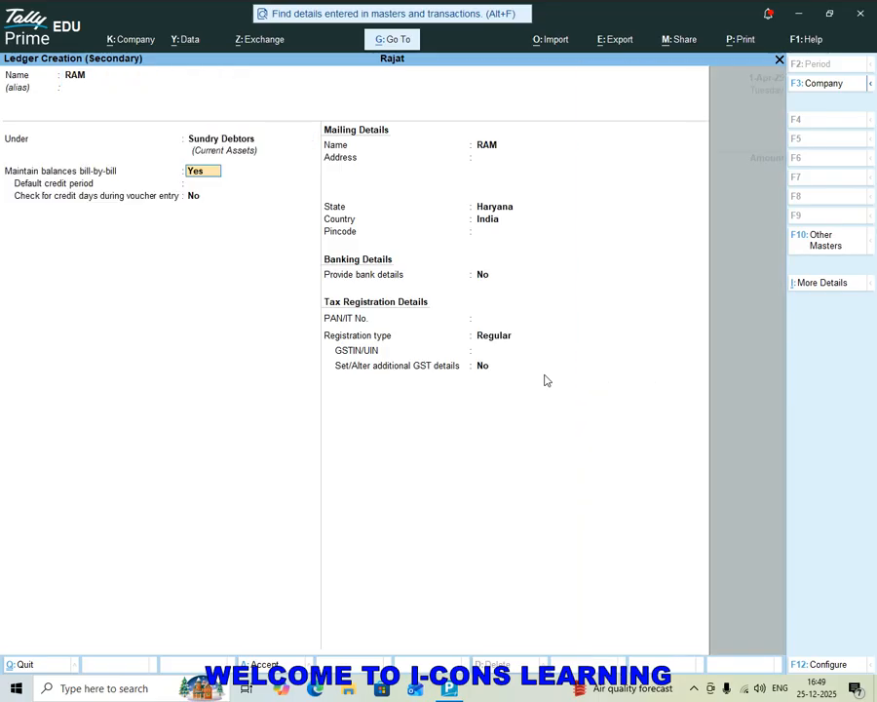
key(Return)
key(Return)
key(Return)
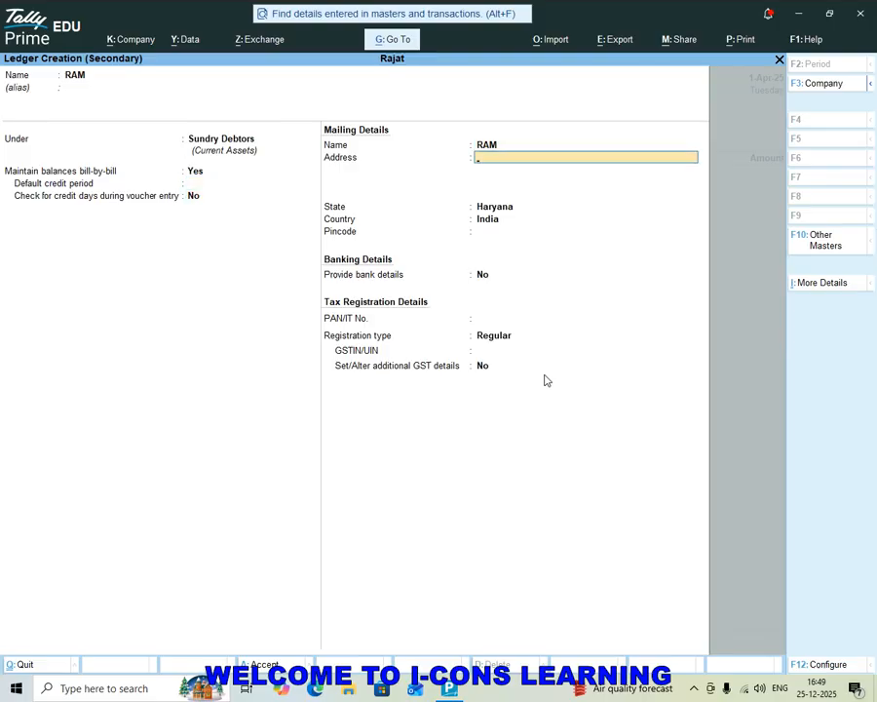
- Fill in the customer's mailing address and pincode, keep the registration type Regular, and save the ledger
text(HISSAR BYE PASS)
key(Return)
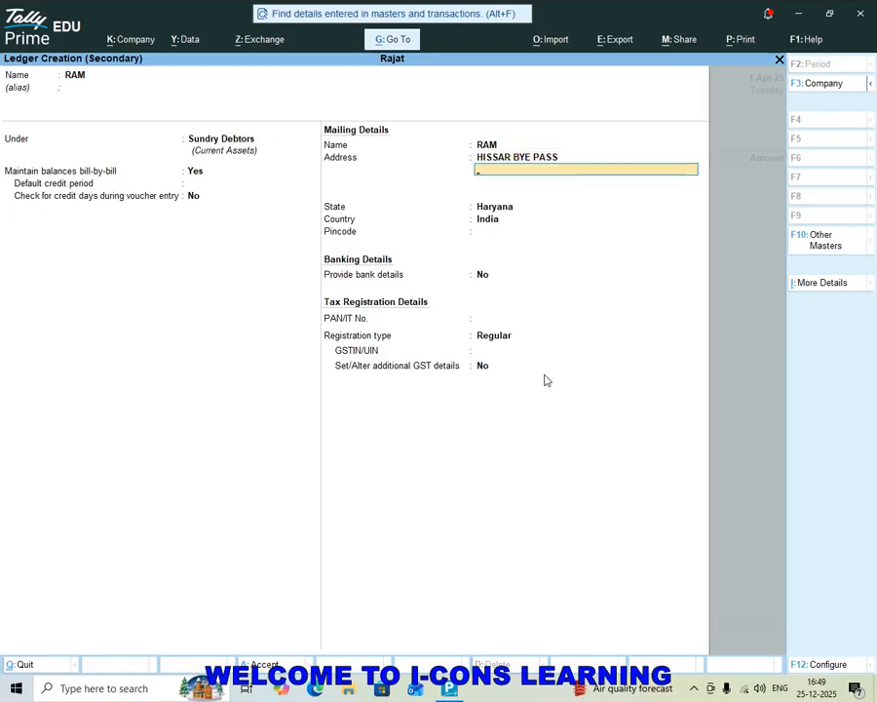
text(ROHTAK)
key(Return)
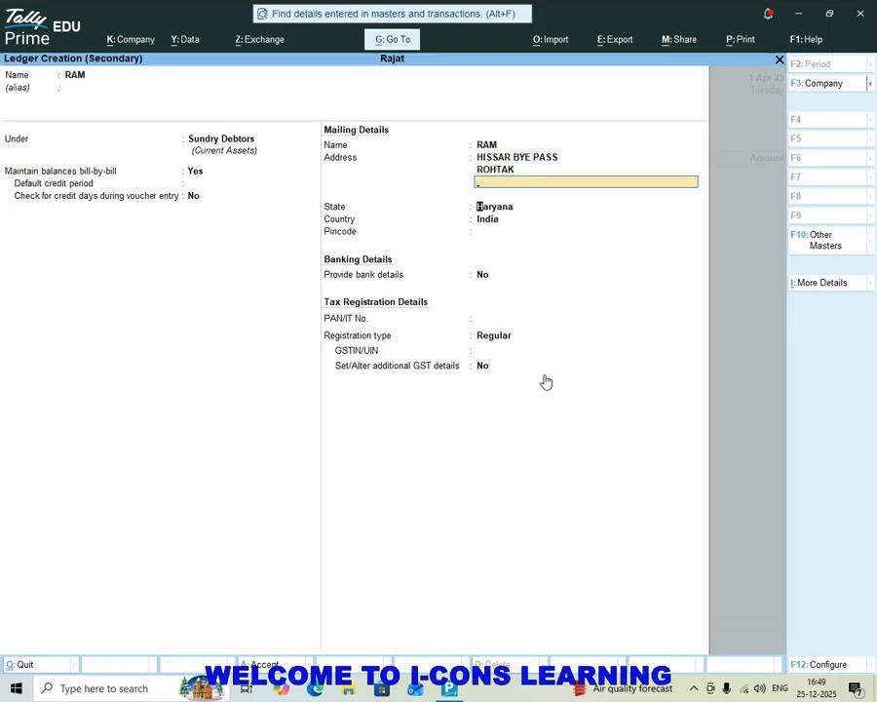
key(Return)
text(124001)
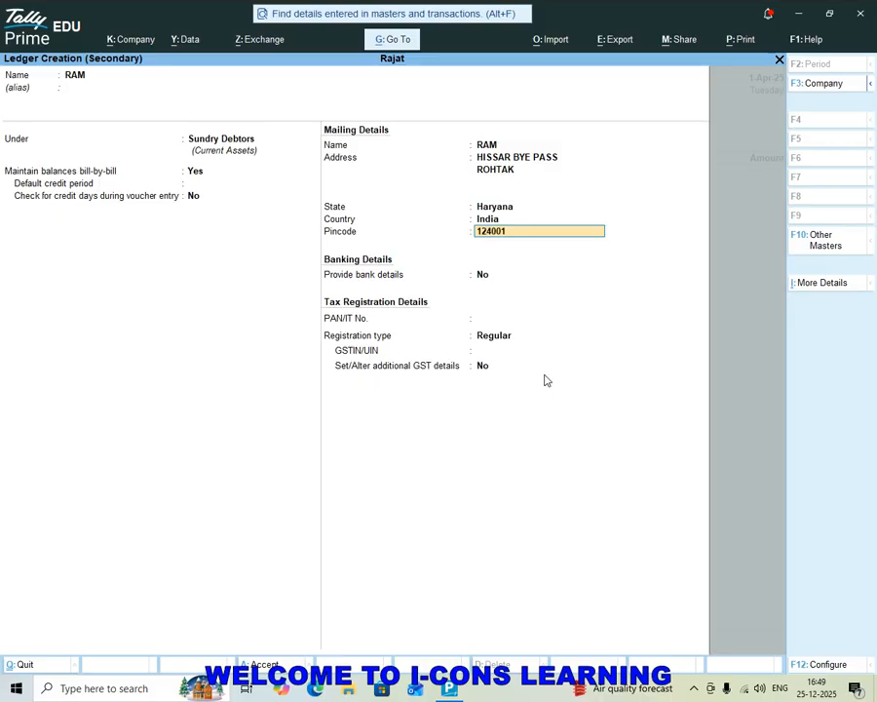
key(Return)
key(Return)
key(Return)
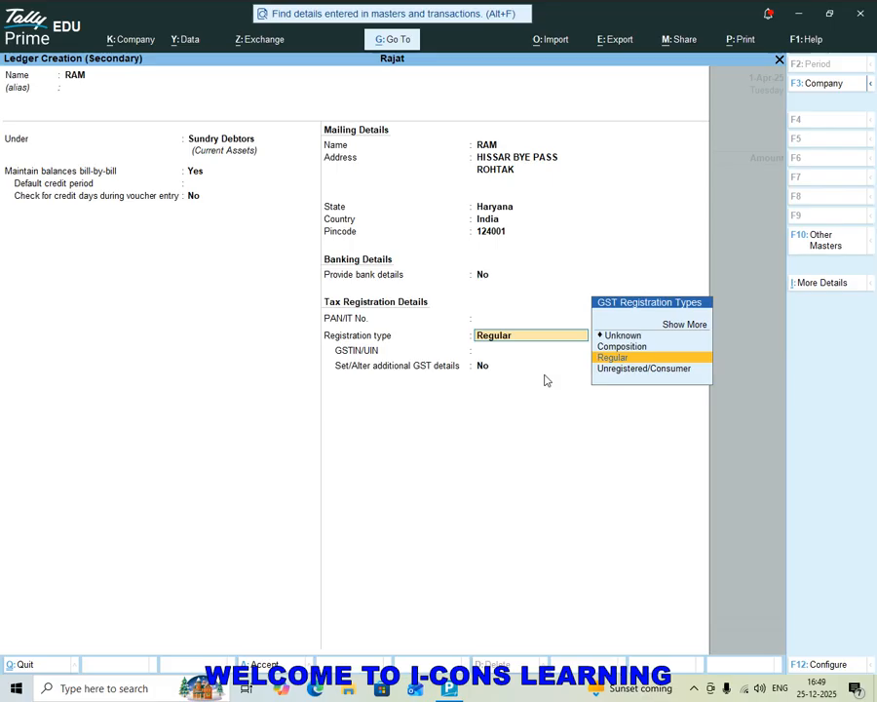
key(Return)
key(ctrl+a)
- Leave the dispatch details blank and accept the buyer's party details for the sales voucher
key(Return)
key(Return)
key(Return)
key(Return)
key(Return)
key(Return)
key(Return)
key(Return)
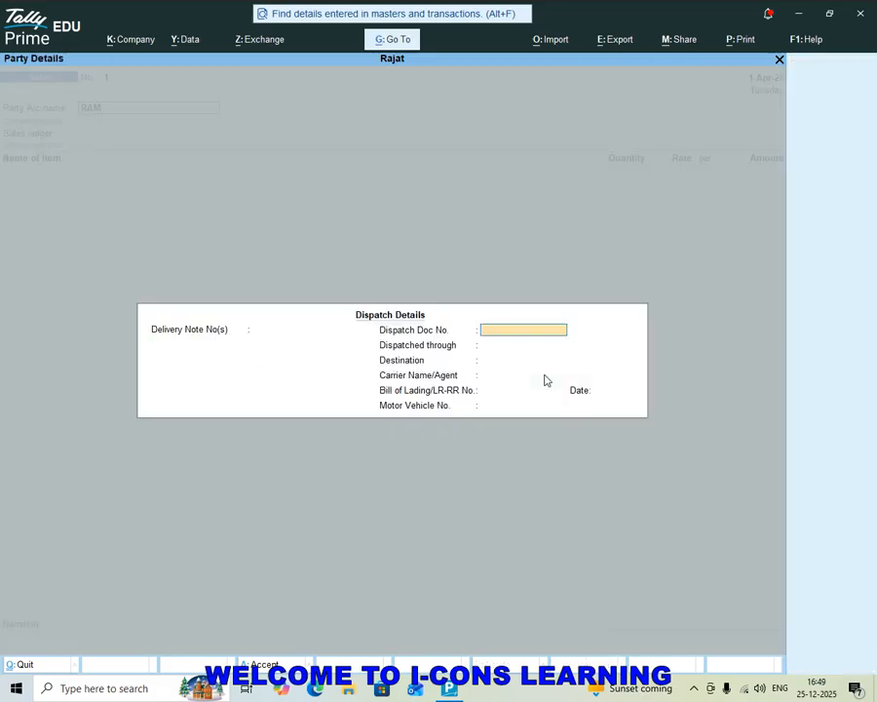
key(Return)
key(Return)
key(Return)
key(Return)
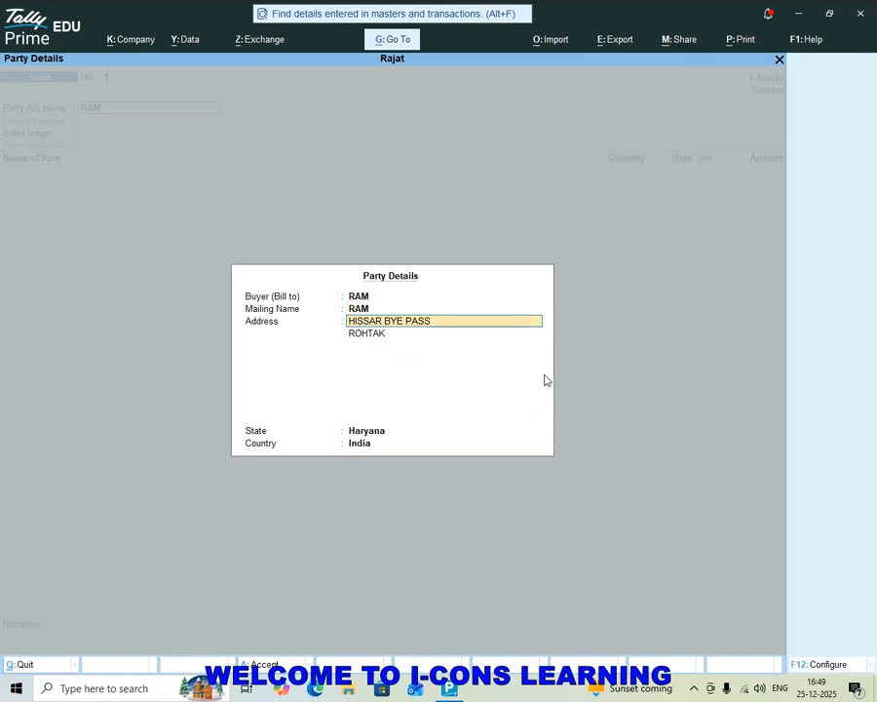
key(ctrl+a)
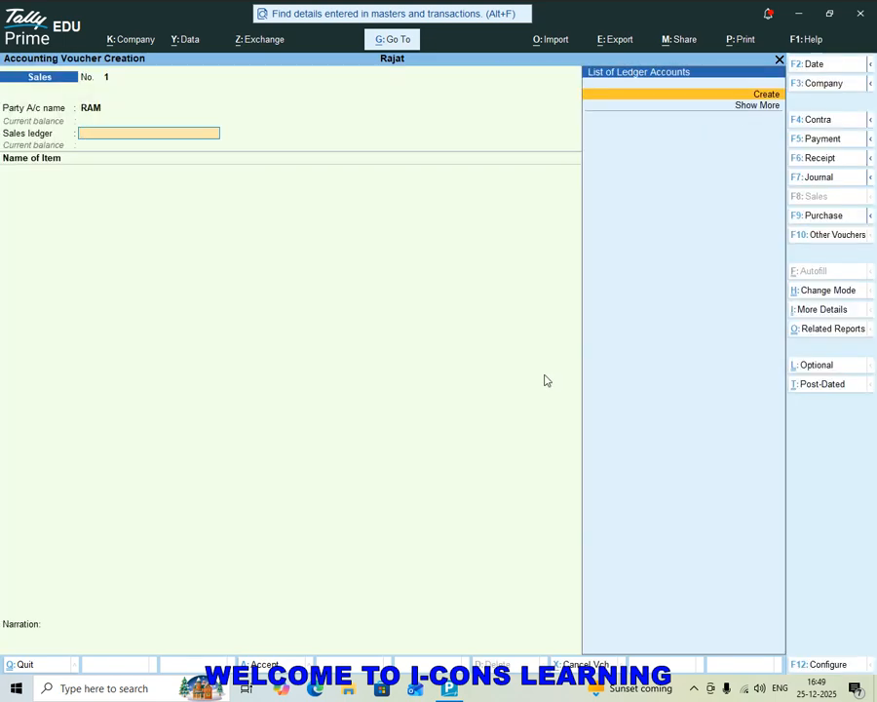
- Create the voucher's sales ledger named SALES under Sales Accounts, with Goods as the type of supply
key(alt+c)
text(SALES)
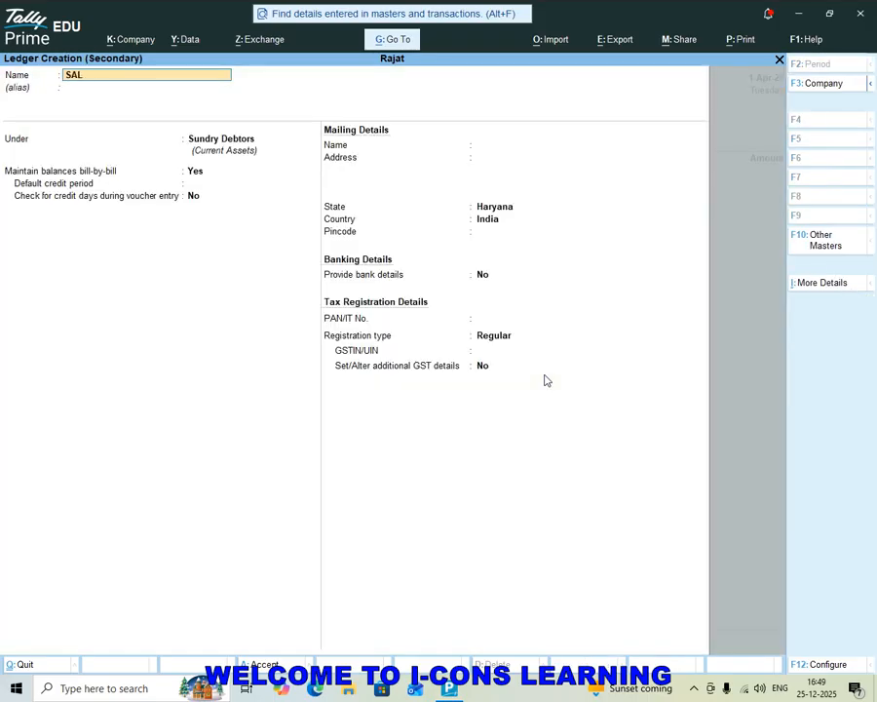
key(Return)
key(Return)
text(SALES)
key(Return)
key(Return)
key(Return)
key(Return)
key(Return)
key(Return)
key(Up)
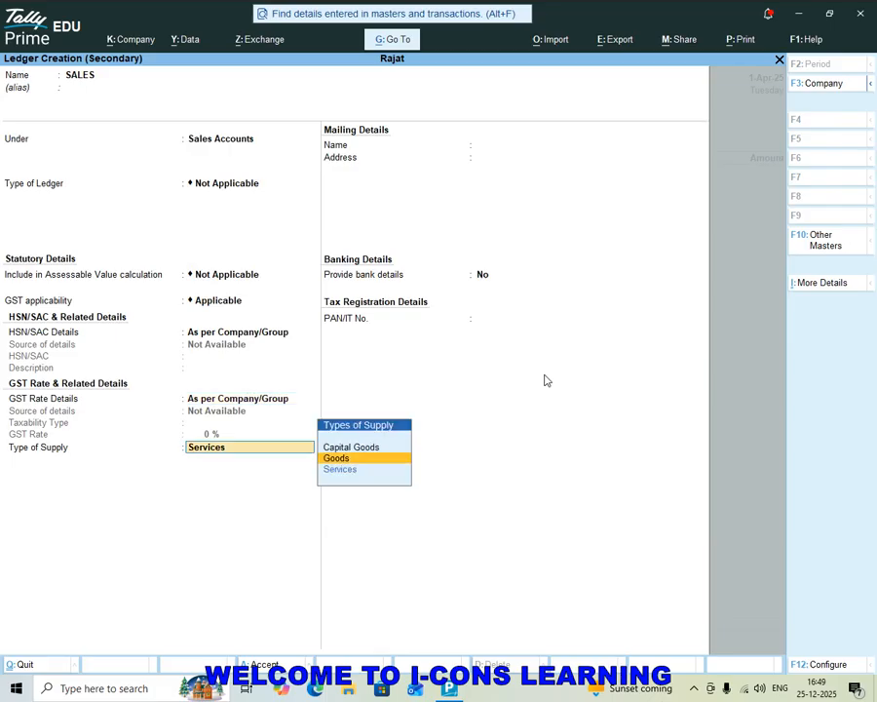
key(Return)
key(Return)
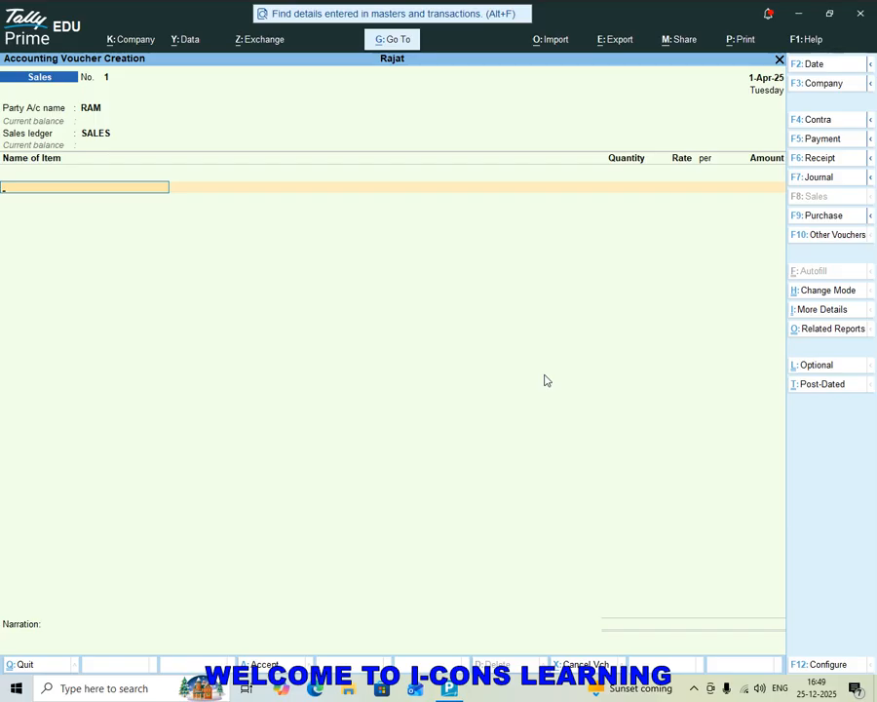
- Start a new stock item named TABLE under Primary, with its category set to Not Applicable
key(alt+c)
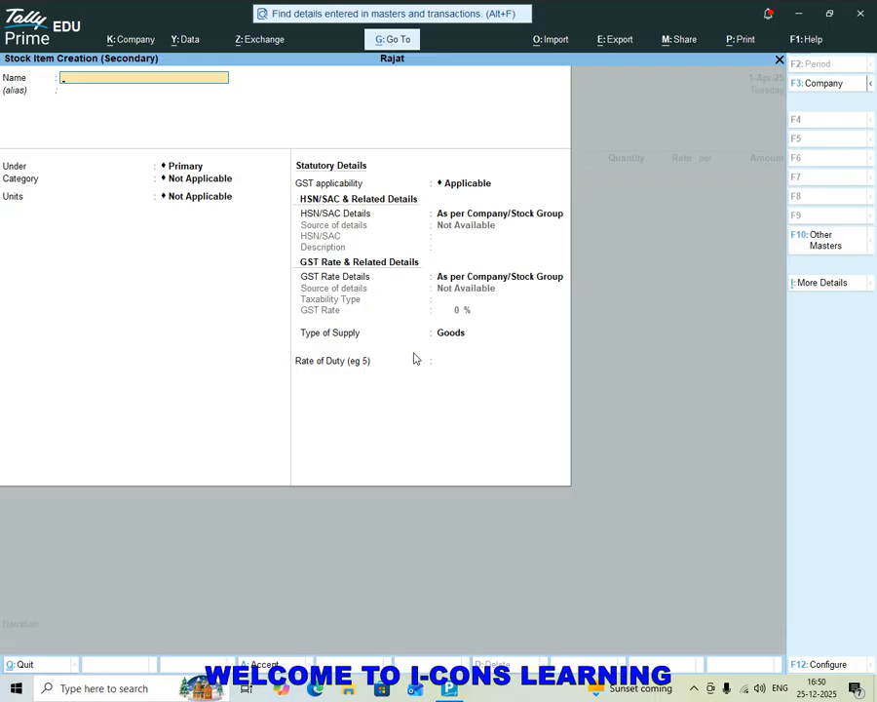
text(TABLE)
key(Return)
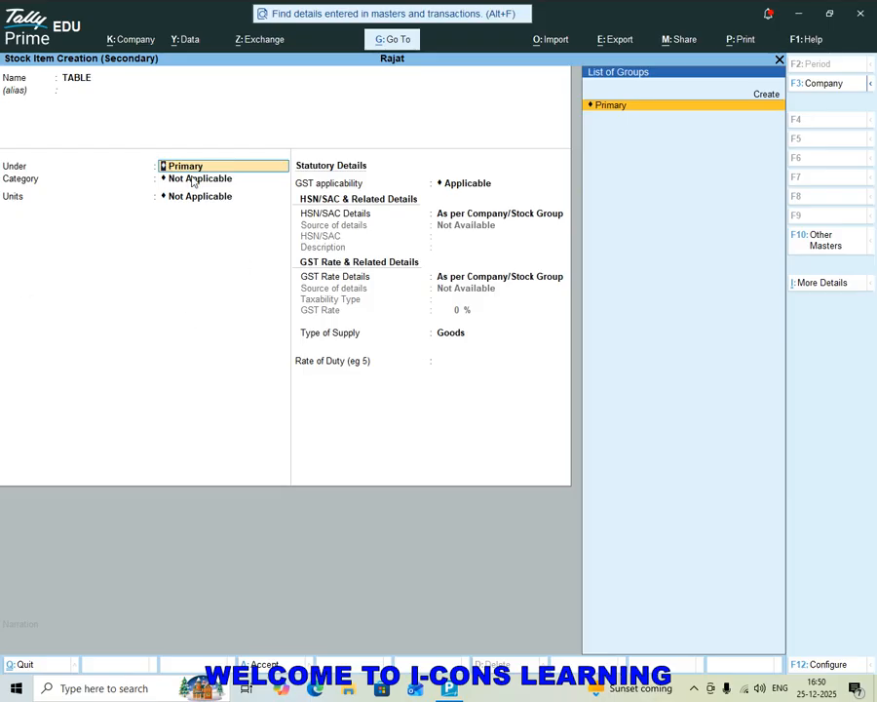
key(Return)
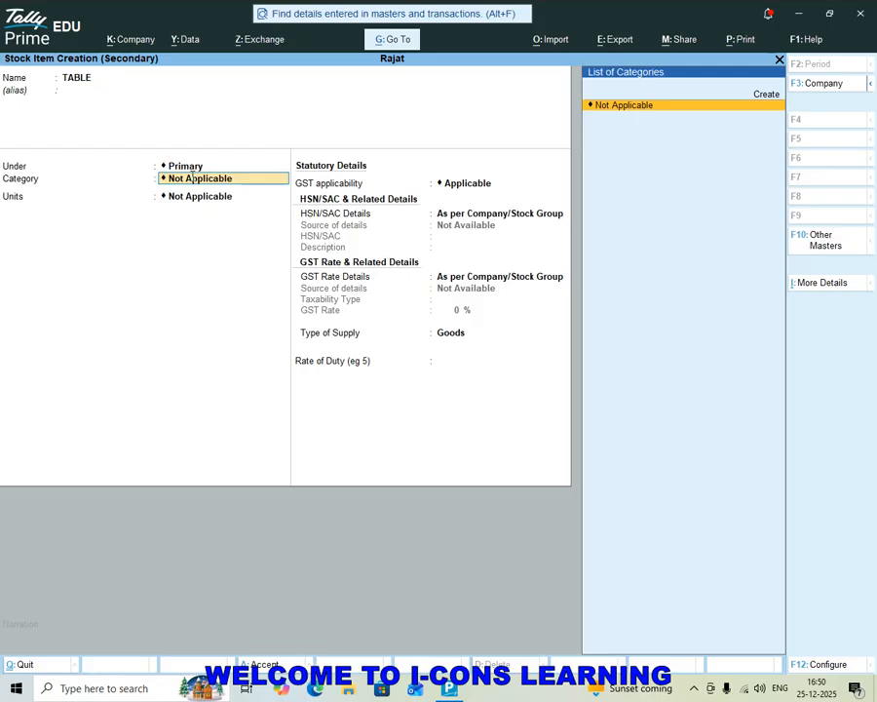
key(Return)
- Create a simple unit PCS with quantity code PCS-PIECES and 0 decimal places for TABLE, and save the stock item
key(Up)
key(Return)
text(PCS)
key(Return)
key(Return)
text(PCS)
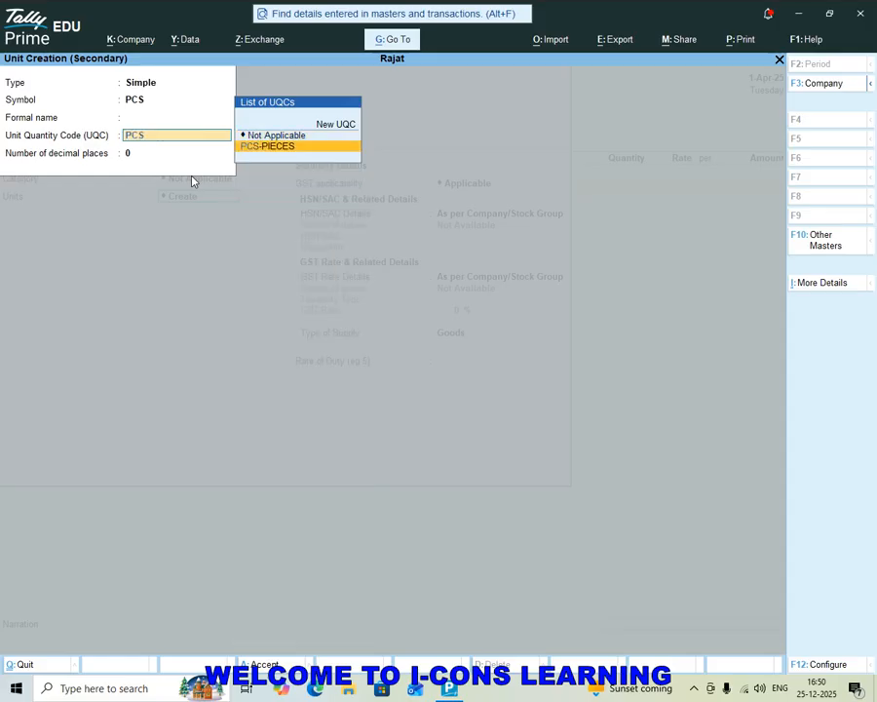
key(Return)
key(Return)
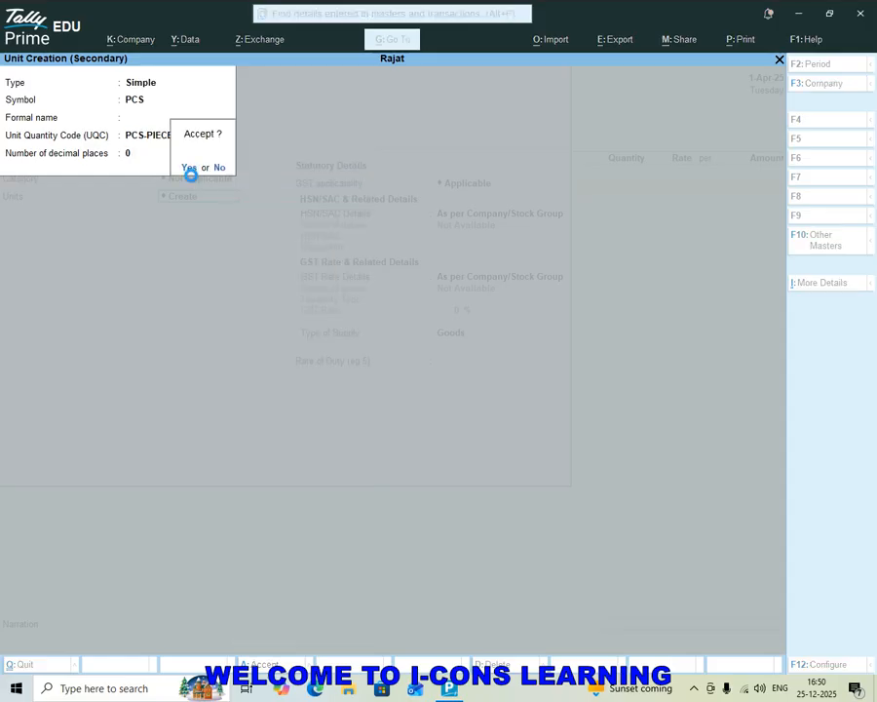
key(Return)
key(Return)
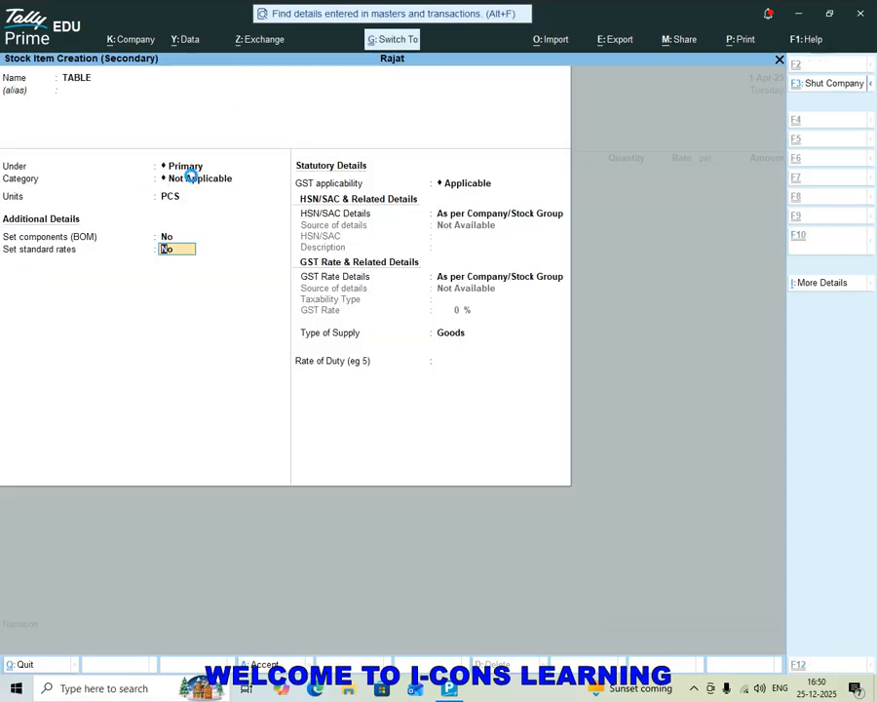
key(Return)
key(Return)
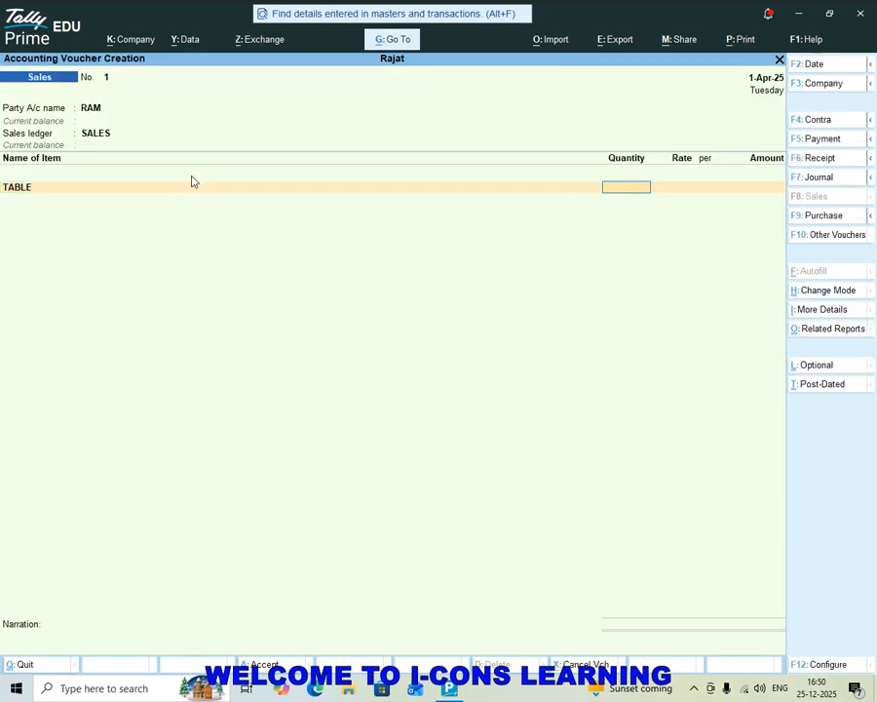
- Enter a quantity of 10 PCS at a rate of 4,500 per piece for TABLE
text(10)
key(Return)
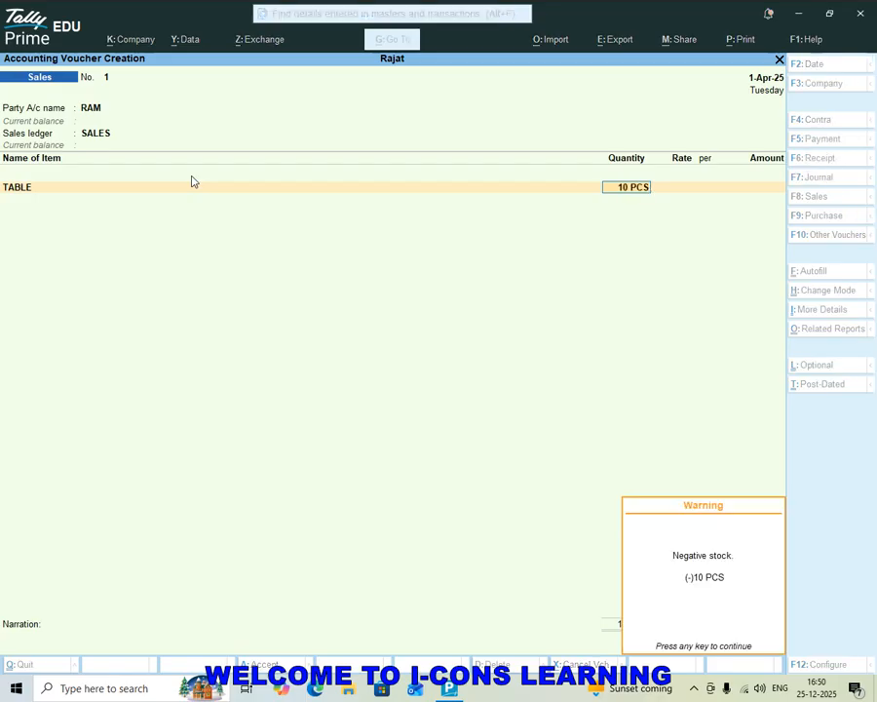
key(Return)
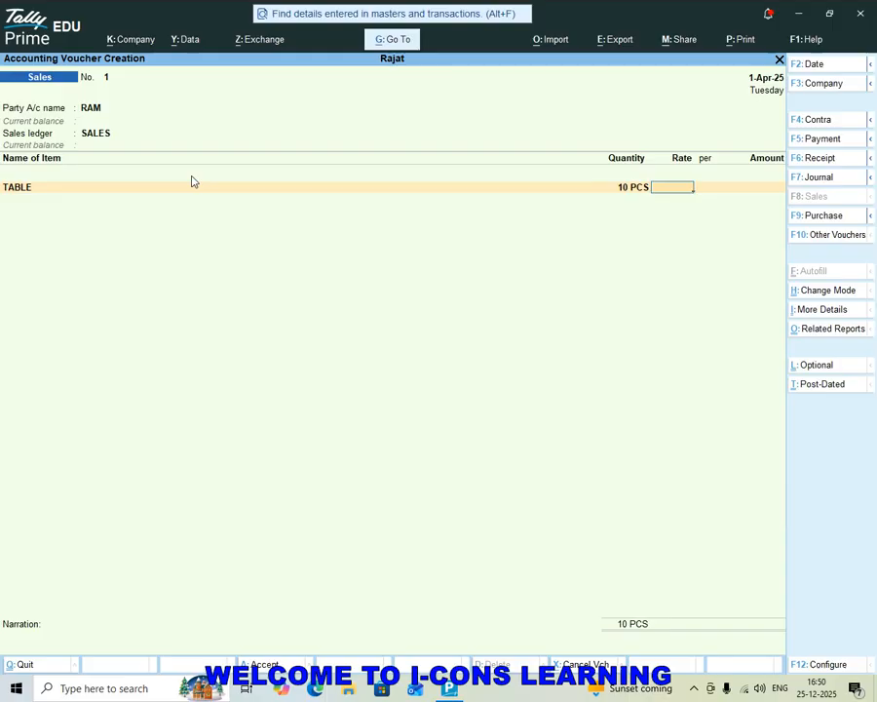
text(45000)
key(BackSpace)
key(Return)
key(Return)
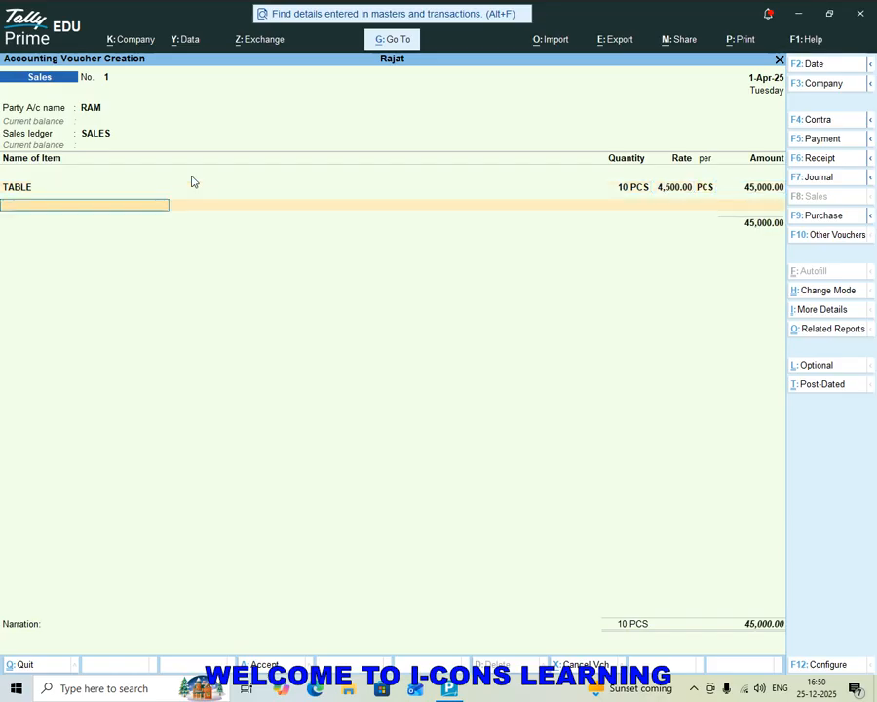
- End the item list without further entries or narration and save the sales voucher
key(Return)
key(Return)
key(Return)
key(Return)
key(Return)
key(Return)
key(Return)
key(Return)
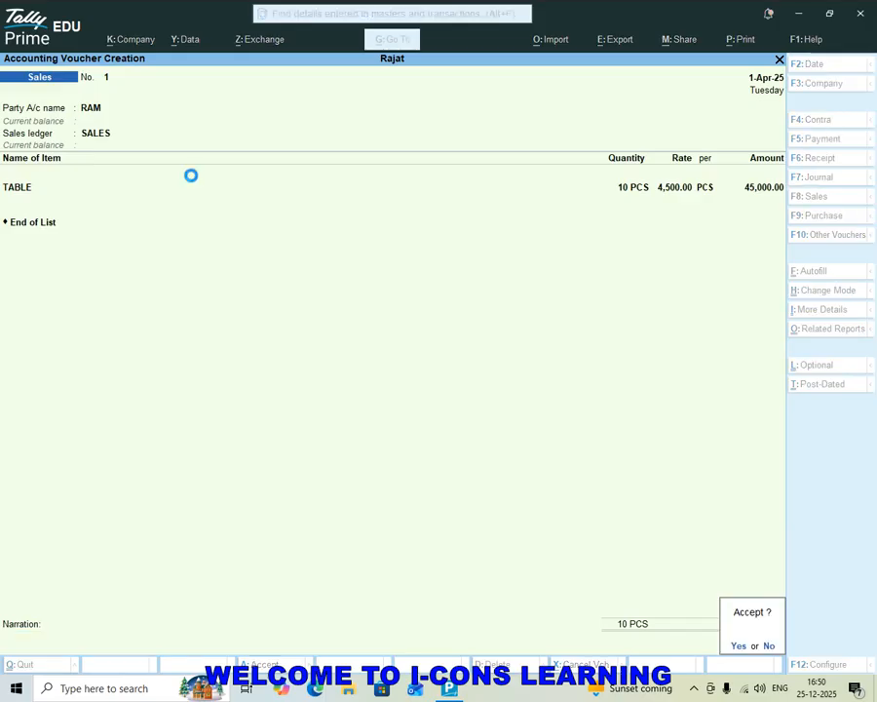
key(Return)
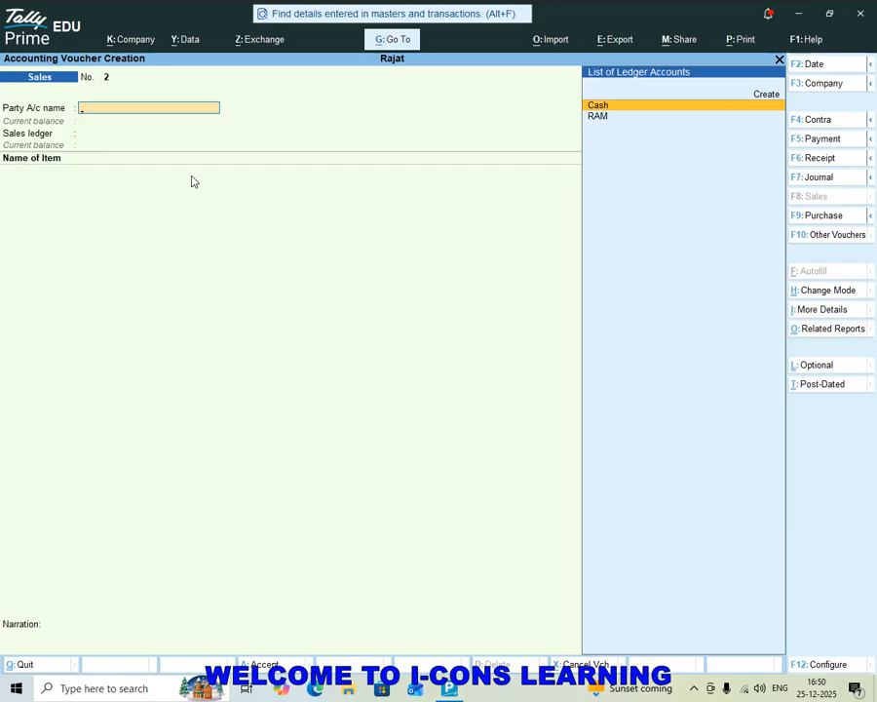
- Reopen the saved sales voucher and examine its invoice in a zoomed print preview
key(Page_Up)
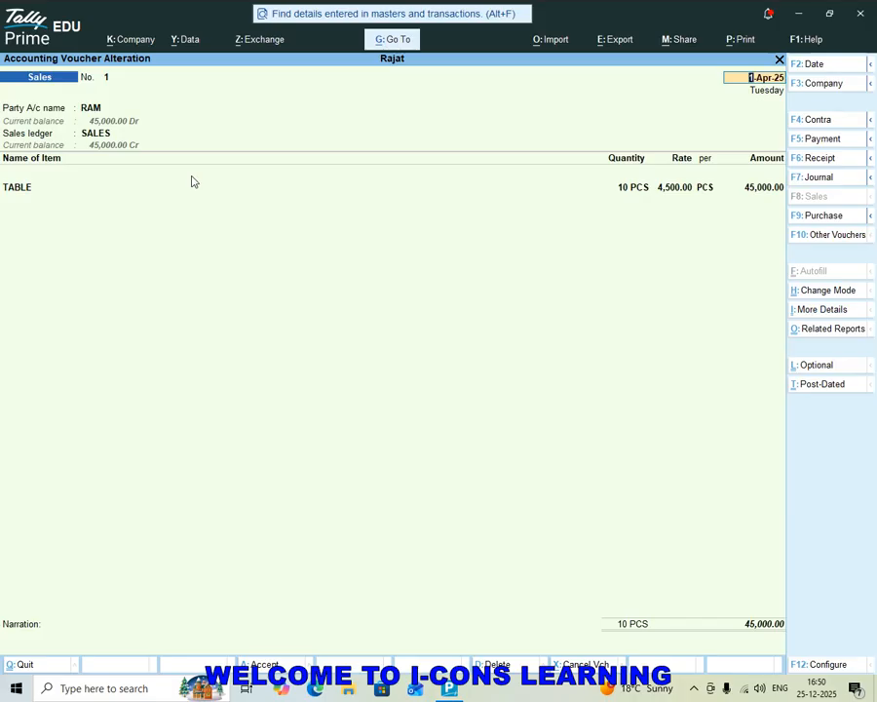
key(ctrl)
key(ctrl+p)
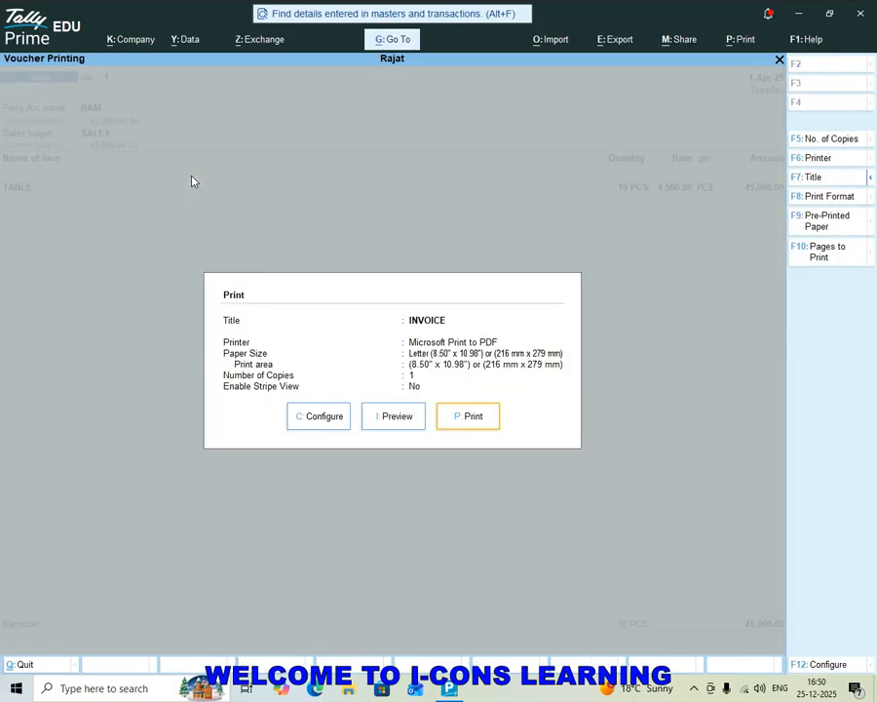
key(i)
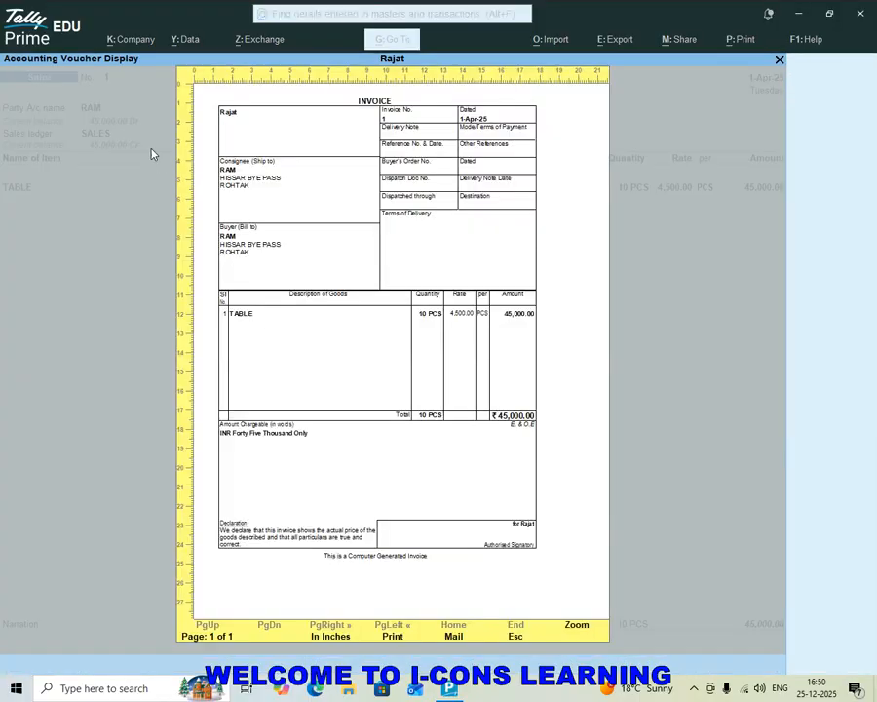
key(alt+z)
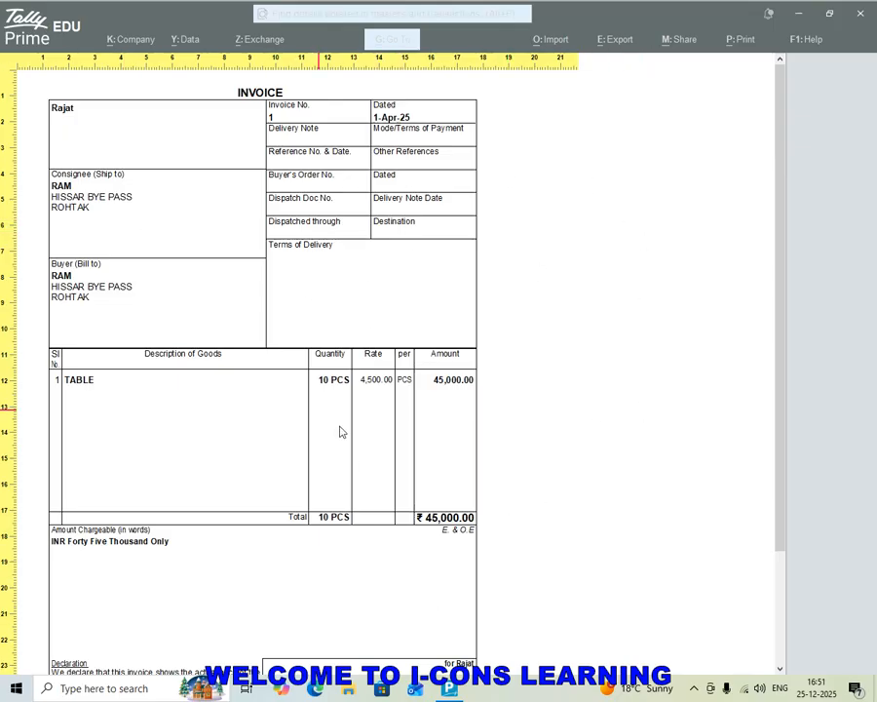
- Close the invoice preview and the sales voucher, and return to the Gateway of Tally
key(Escape)
key(Escape)
key(Escape)
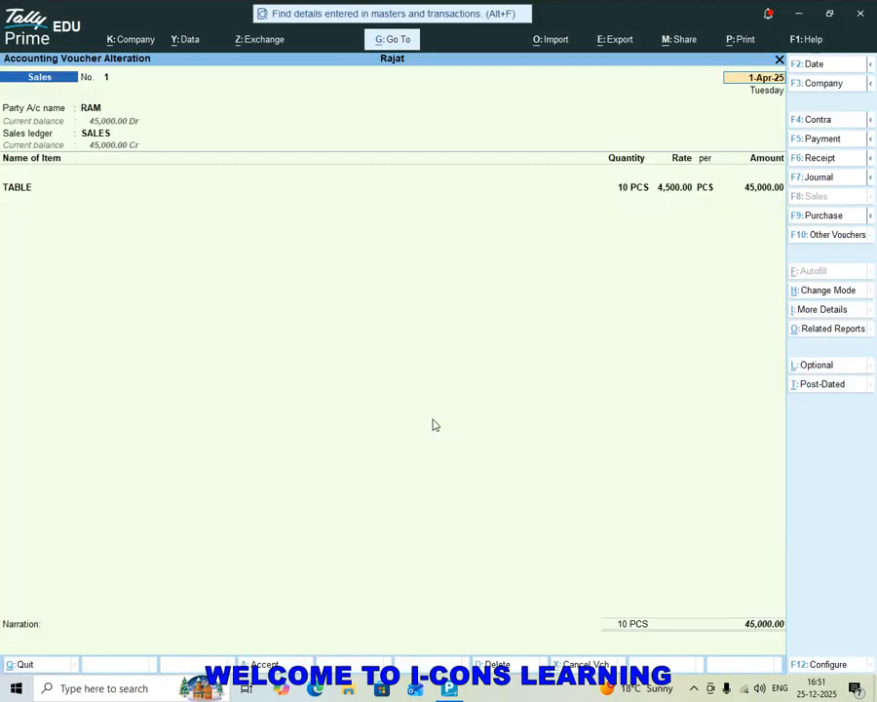
key(Escape)
key(y)
key(Escape)
key(y)
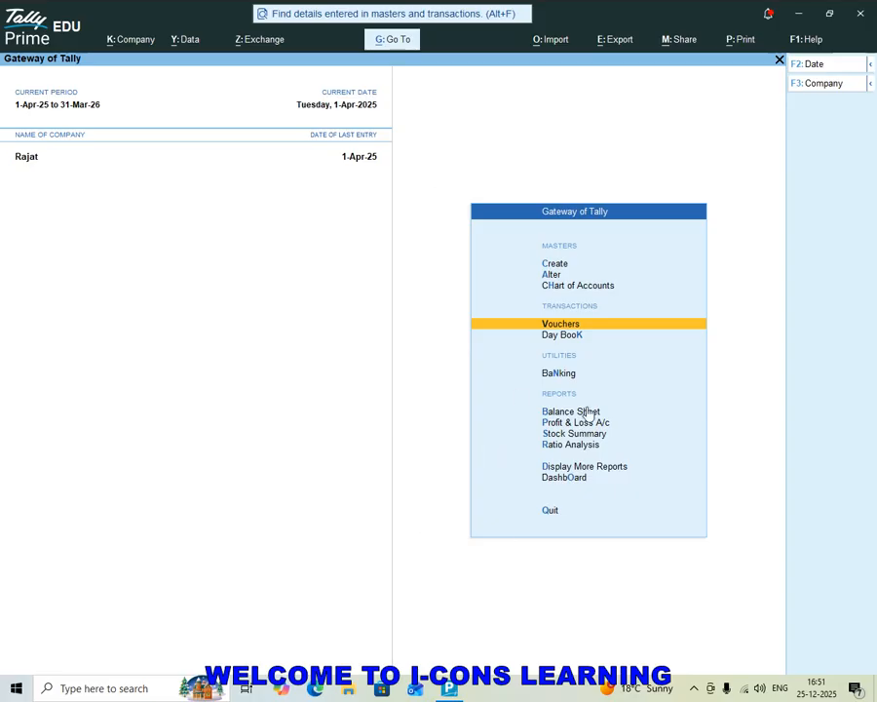
- Open the company logo setting in the general print configuration
click(736, 44)
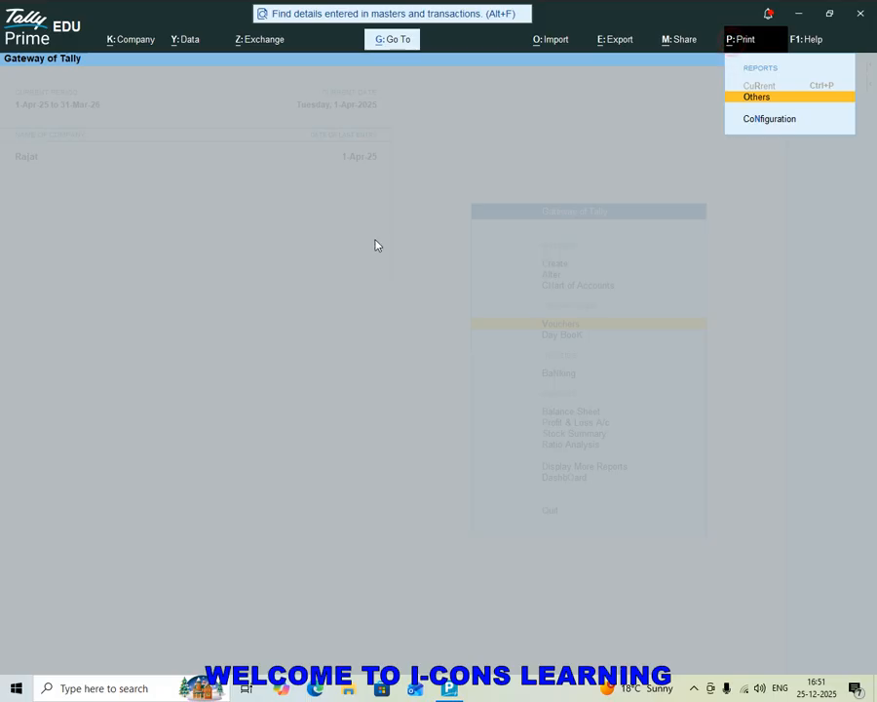
key(Down)
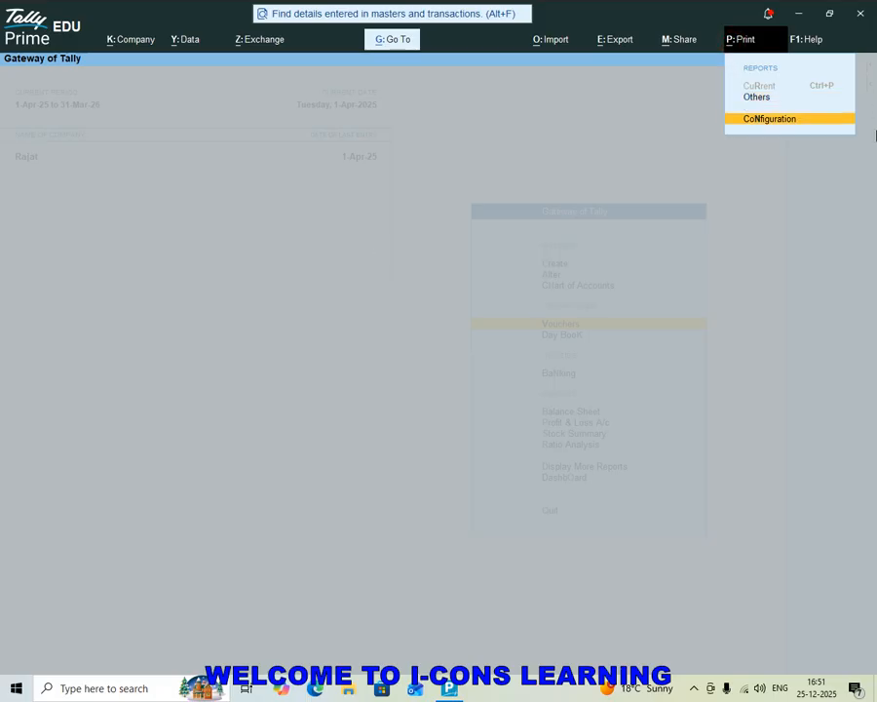
key(Return)
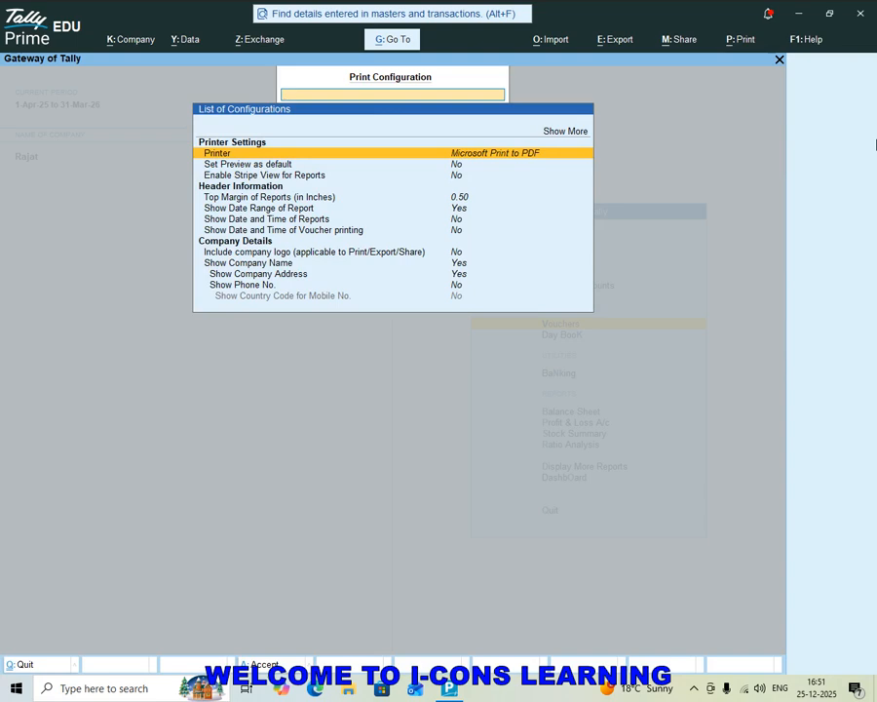
key(Down)
key(Down)
key(Down)
key(Down)
key(Down)
key(Down)
key(Down)
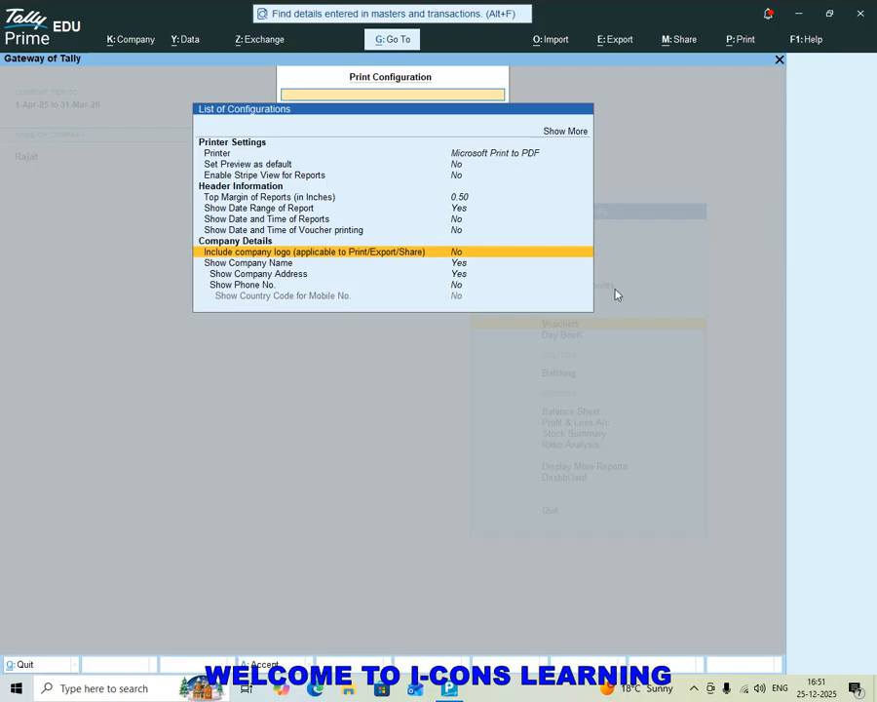
key(Return)
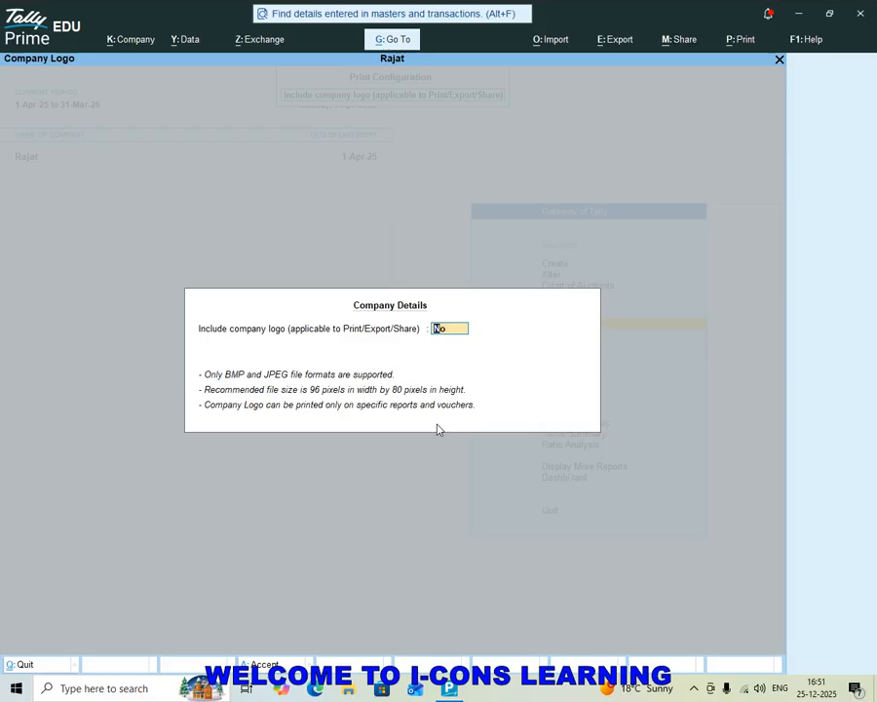
- Locate the LOGO image on the Windows desktop and return to TallyPrime
click(799, 14)
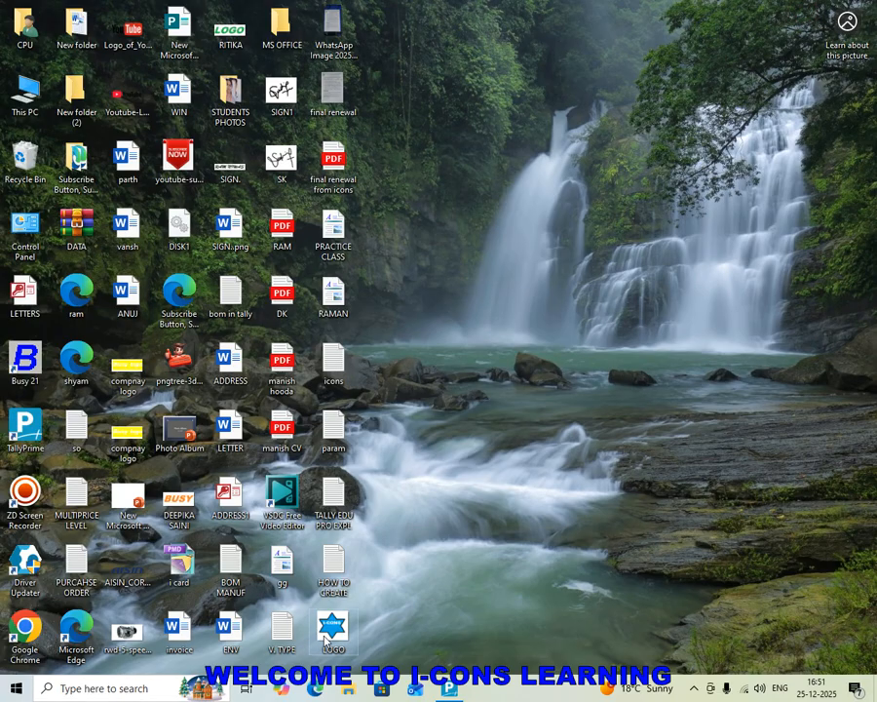
mouse_move(332, 629)
mouse_down()
mouse_move(433, 599)
mouse_move(488, 314)
mouse_move(521, 321)
mouse_move(532, 382)
mouse_move(348, 574)
mouse_move(338, 633)
mouse_up()
key(alt+Tab)
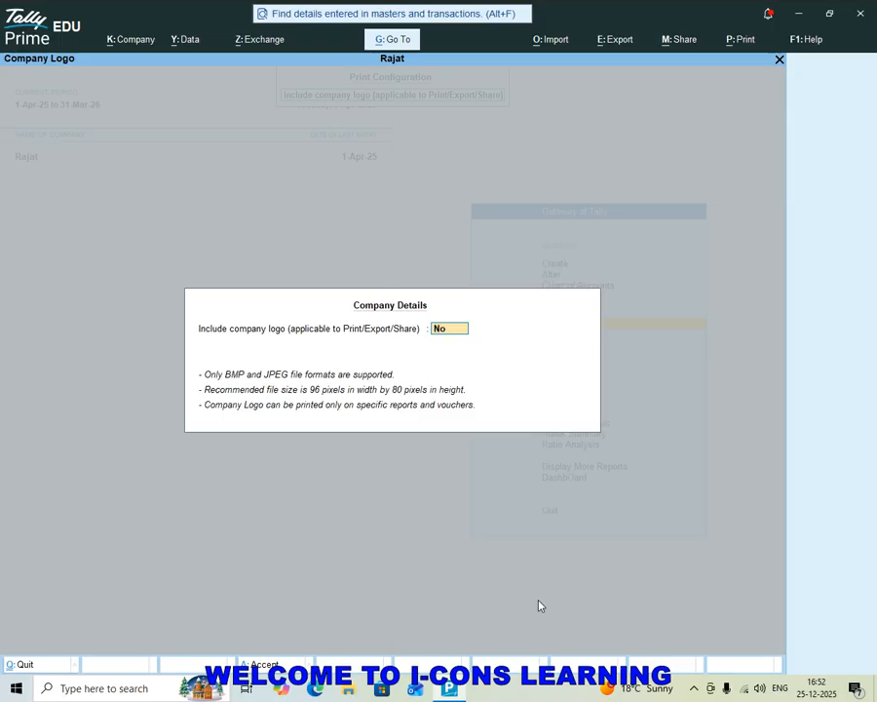
- Set the company logo to be included and browse the drive list to the Desktop folder for its image
key(Return)
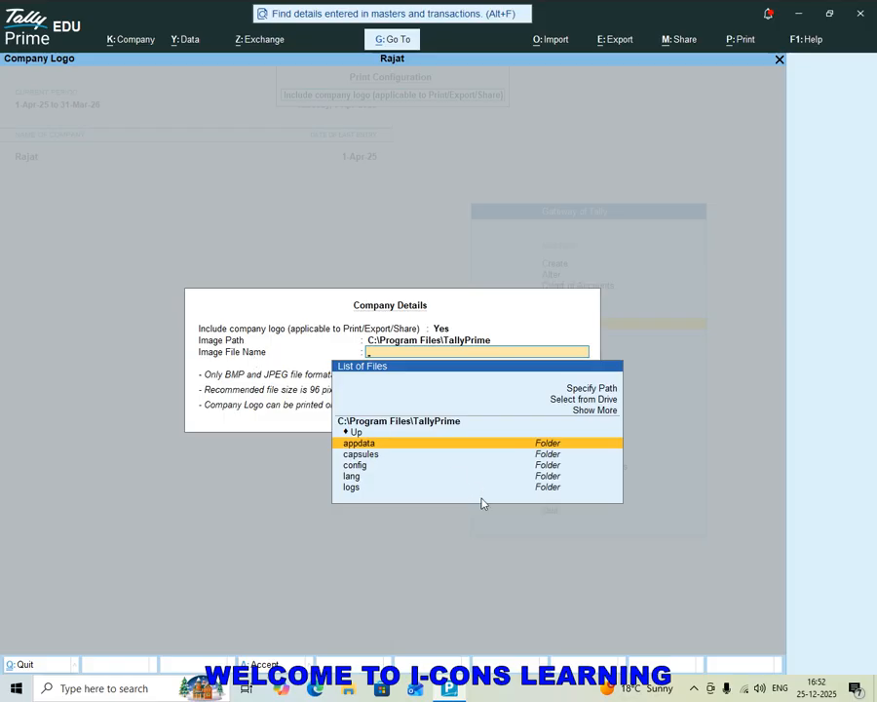
key(Up)
key(Up)
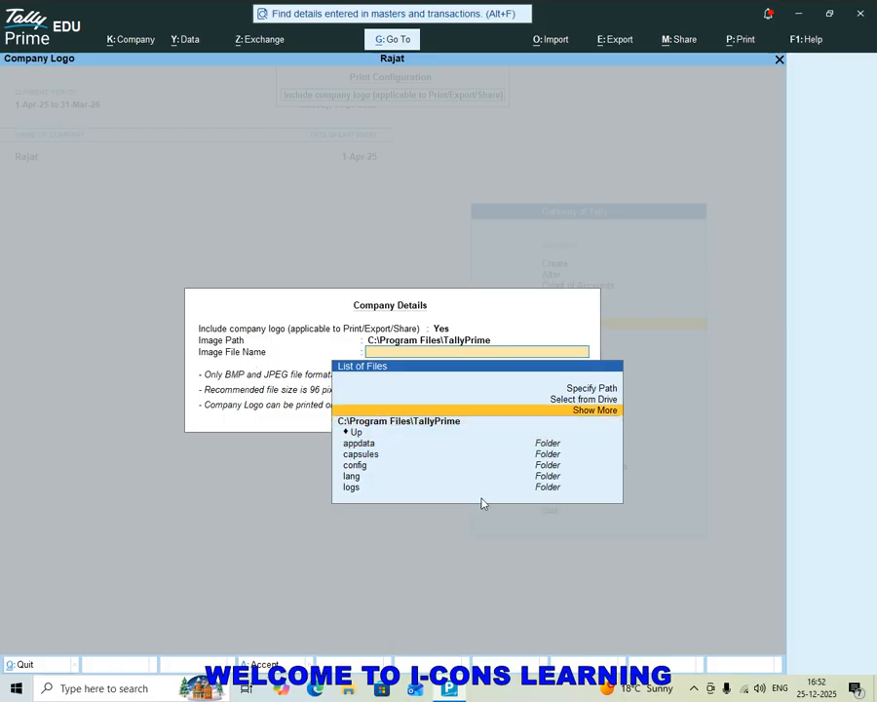
key(Up)
key(Return)
key(Down)
key(Down)
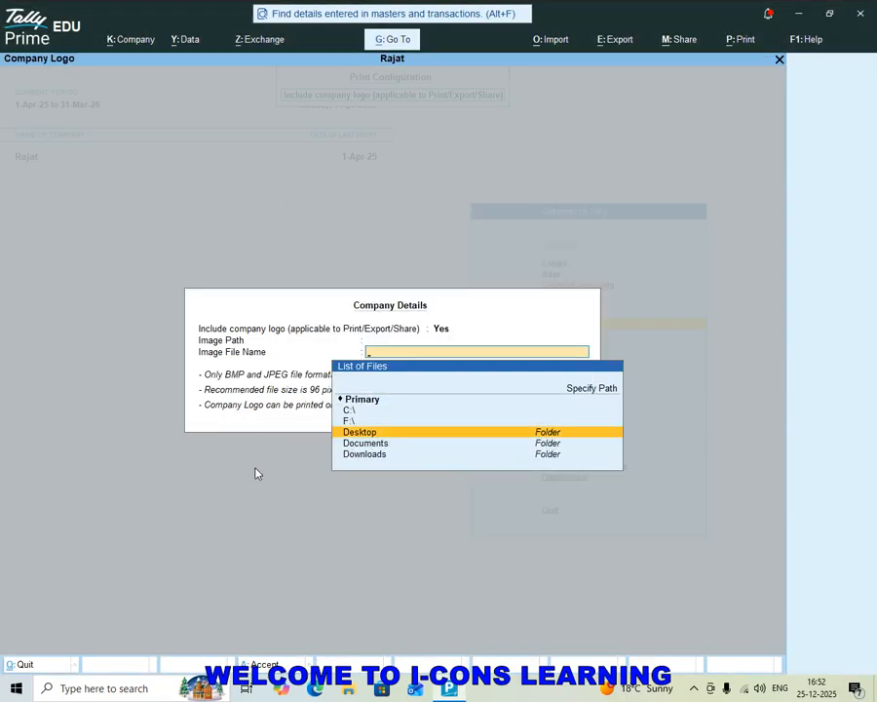
- Choose LOGO.jpg from the Desktop folder as the company logo image and close the print configuration
key(alt+Tab)
click(798, 15)
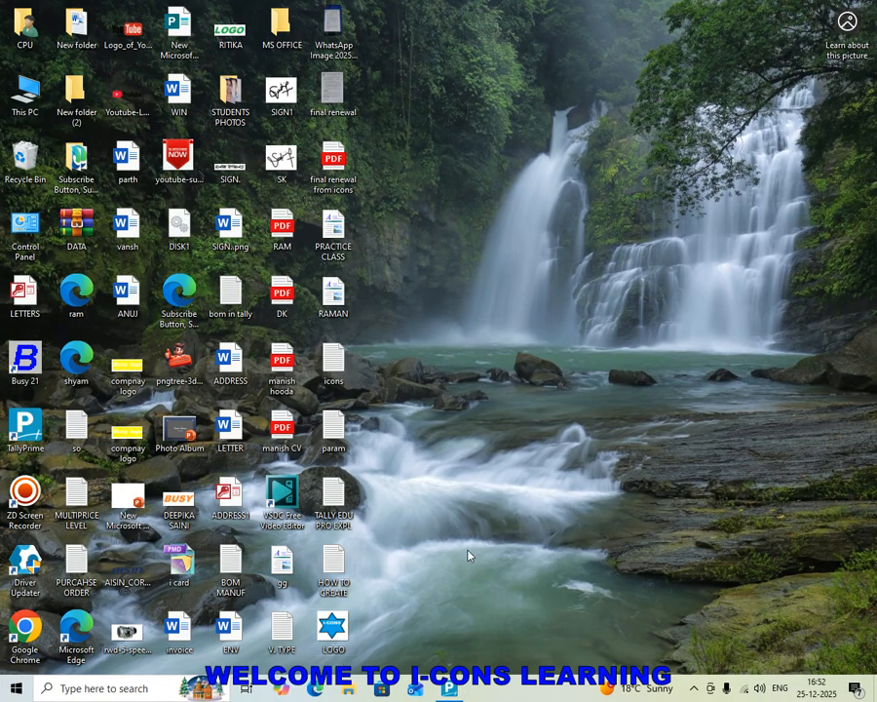
key(alt+Tab)
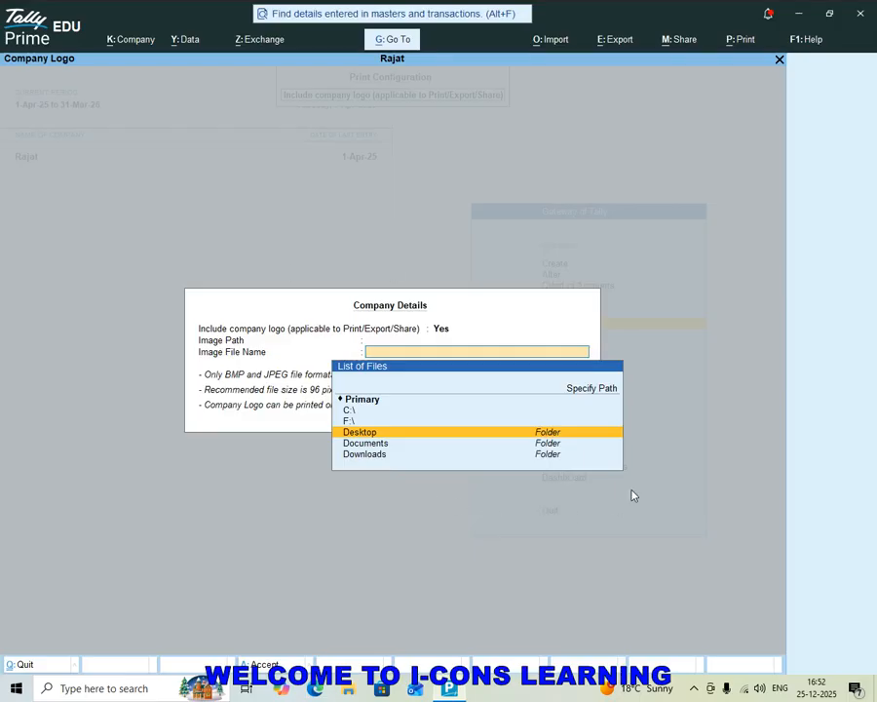
key(Return)
key(Down)
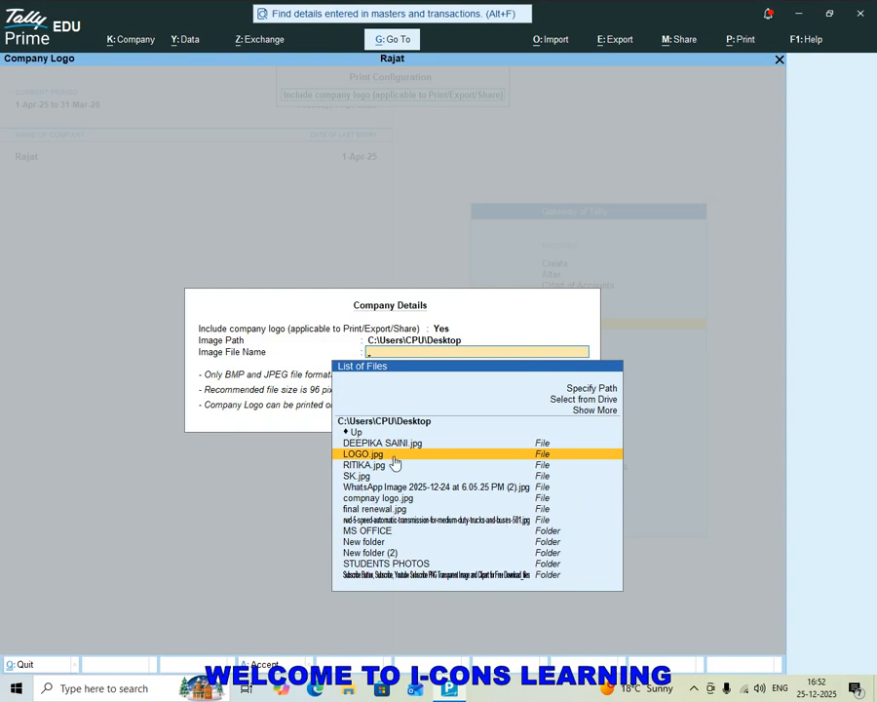
click(563, 455)
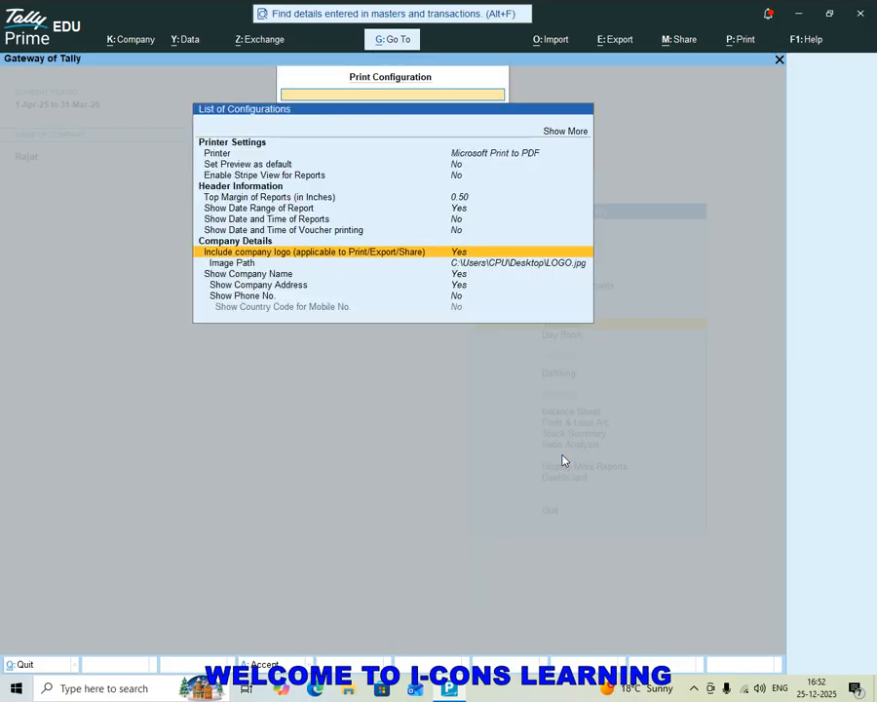
key(Escape)
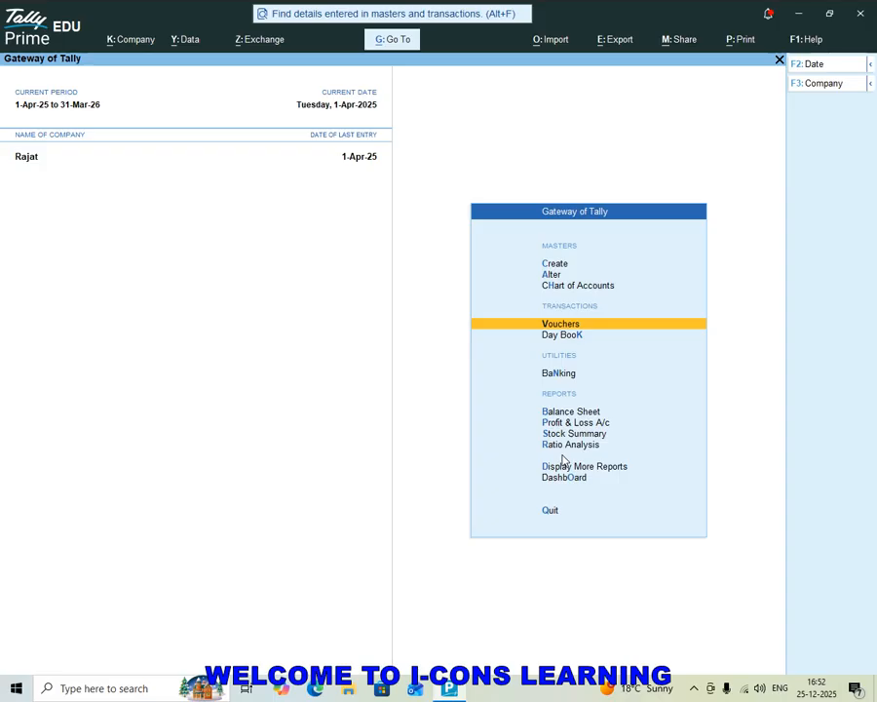
- Reopen the saved sales voucher, check the company logo in its invoice print preview, and close the preview
key(Return)
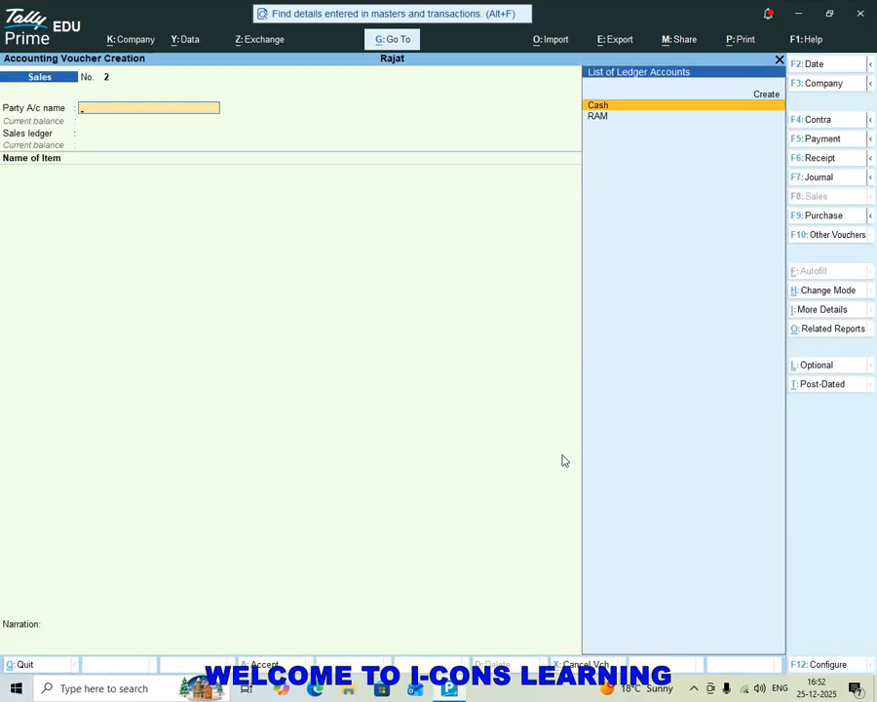
key(Page_Up)
key(ctrl+p)
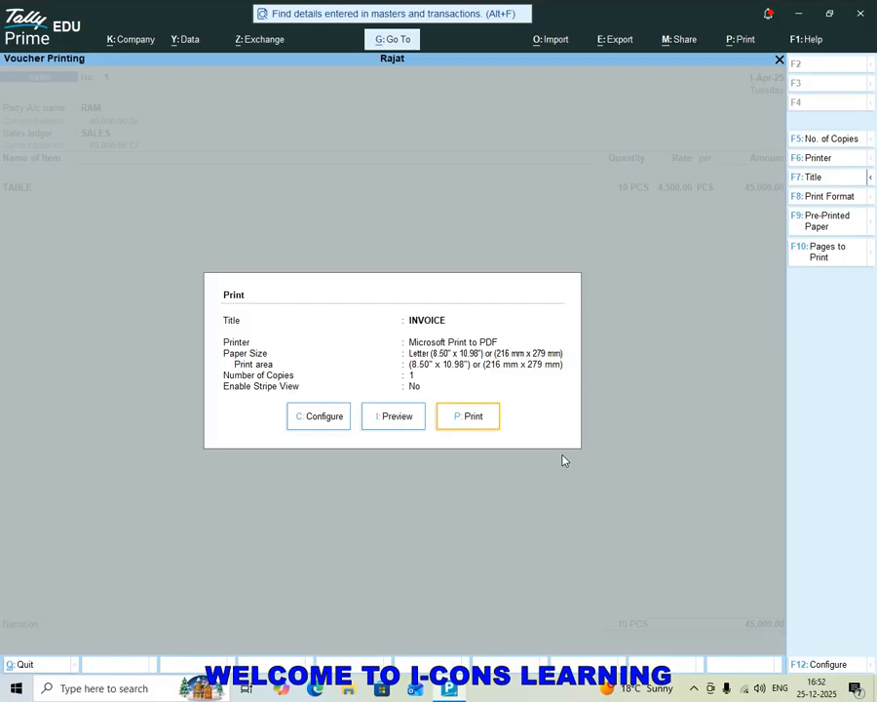
click(391, 418)
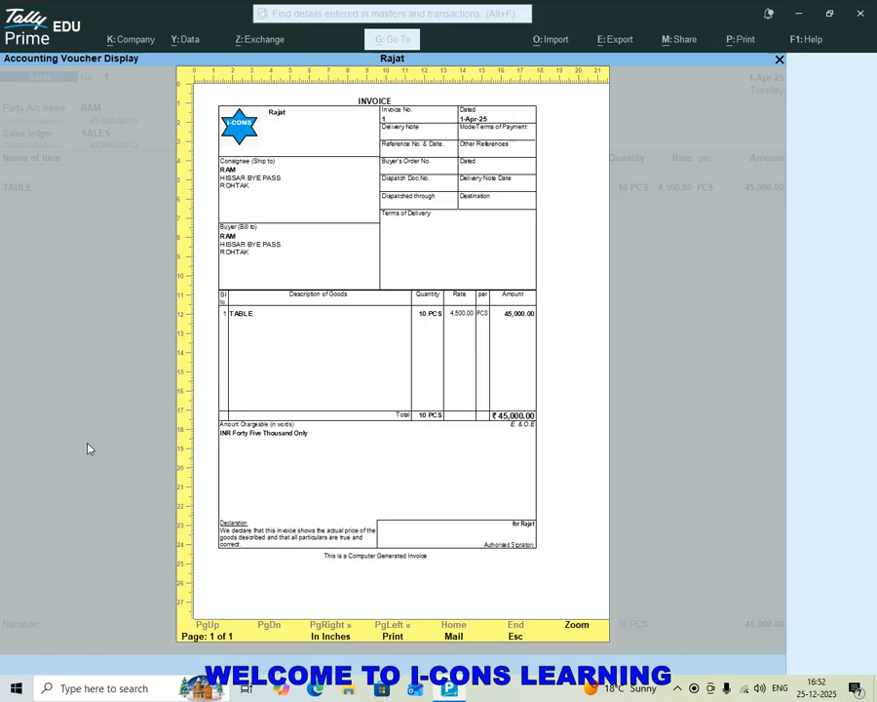
key(Escape)
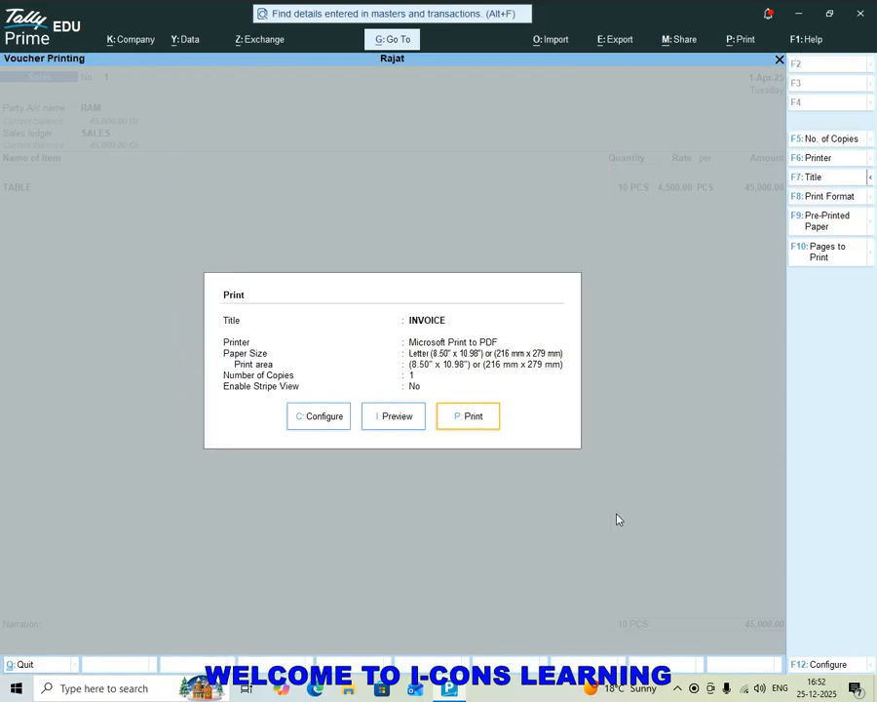
key(Escape)
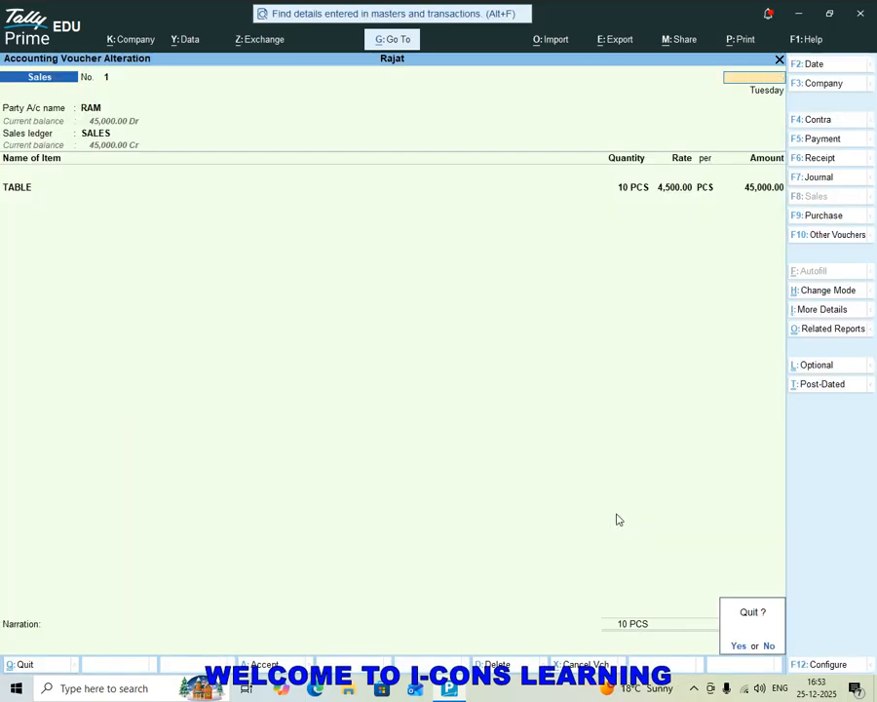